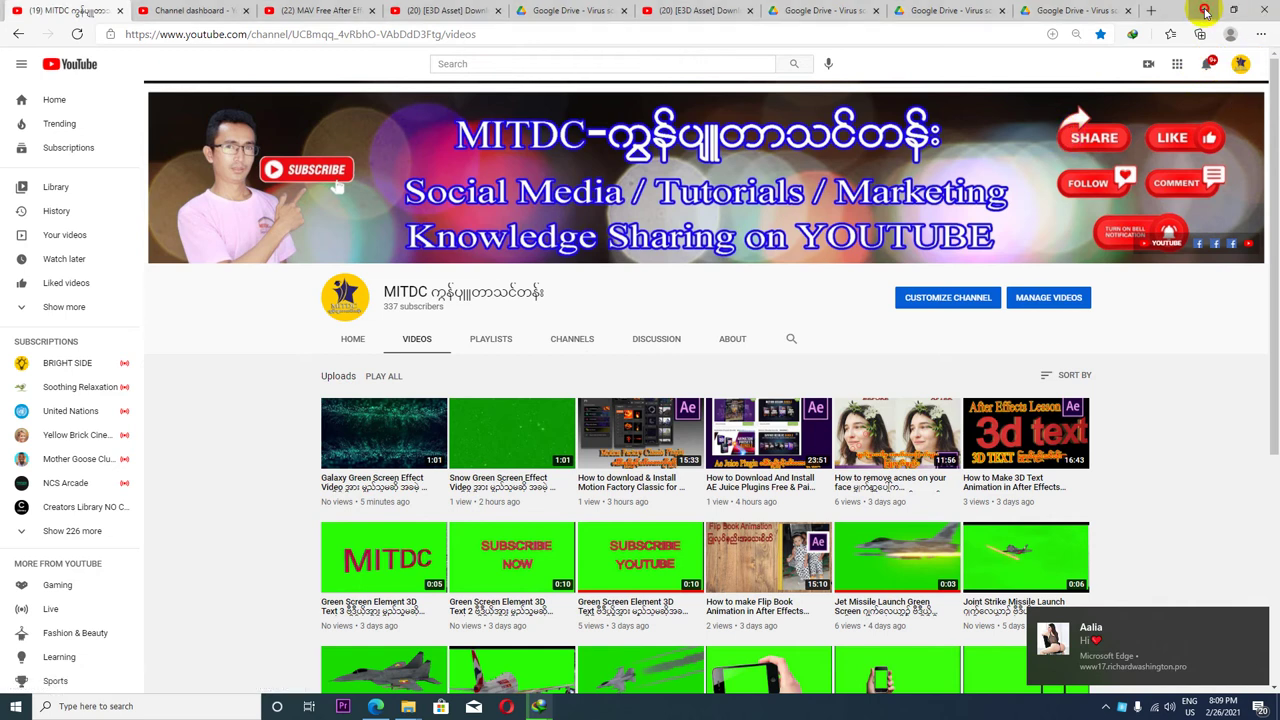
Step: Minimize the browser, refresh the desktop and bring the Elite Shaders download folder window into view
{"action": "left_click", "coordinate": [1206, 12]}
{"action": "right_click", "coordinate": [467, 227]}
{"action": "left_click", "coordinate": [489, 268]}
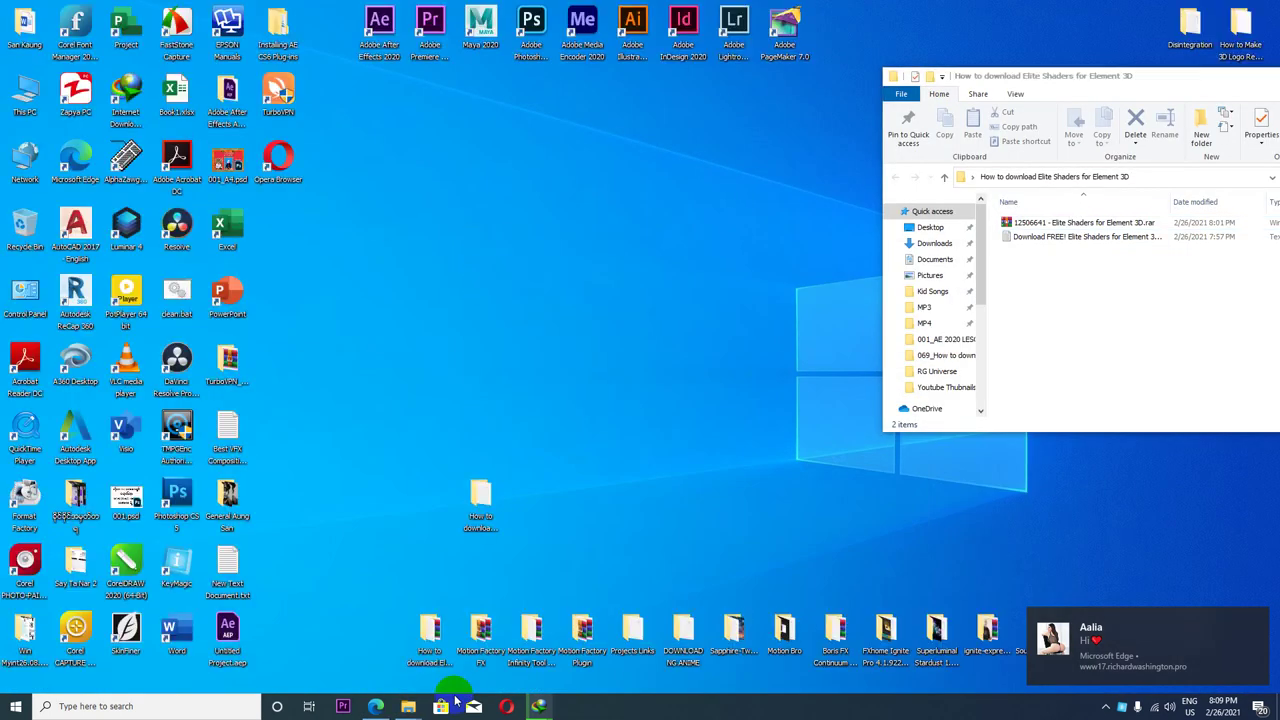
{"action": "left_click", "coordinate": [430, 636]}
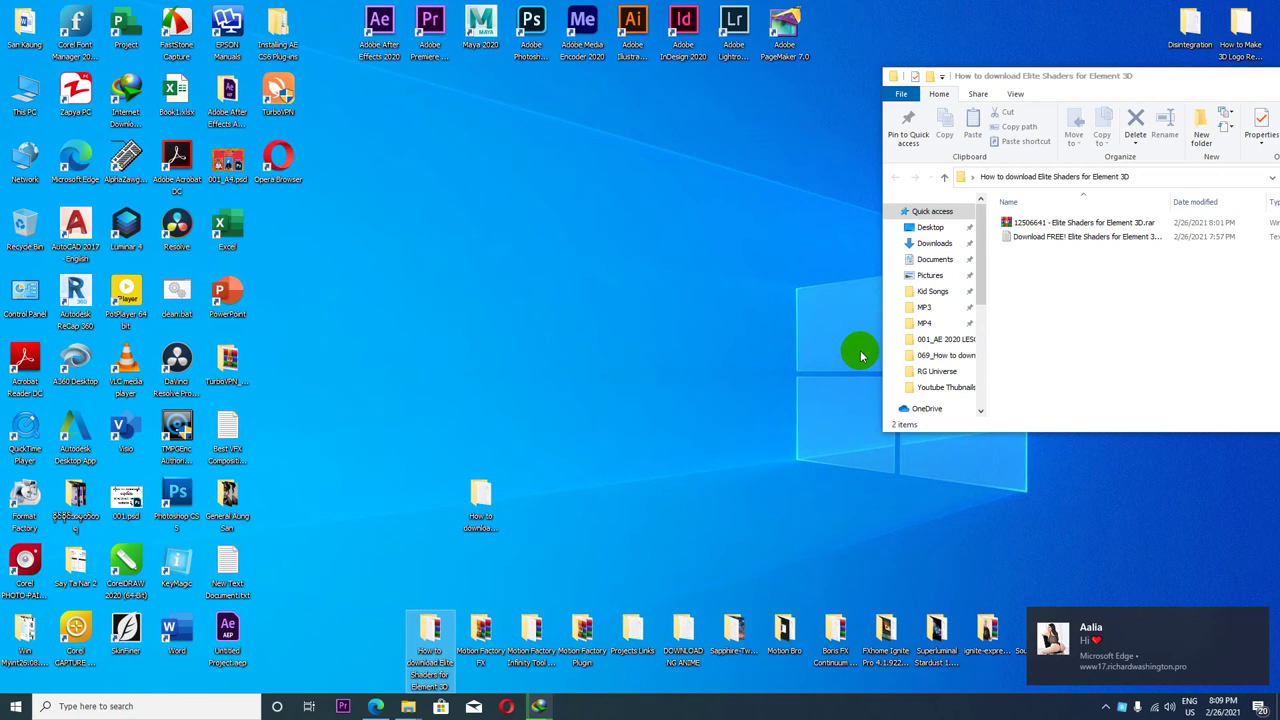
{"action": "left_click_drag", "start_coordinate": [1049, 80], "coordinate": [665, 80]}
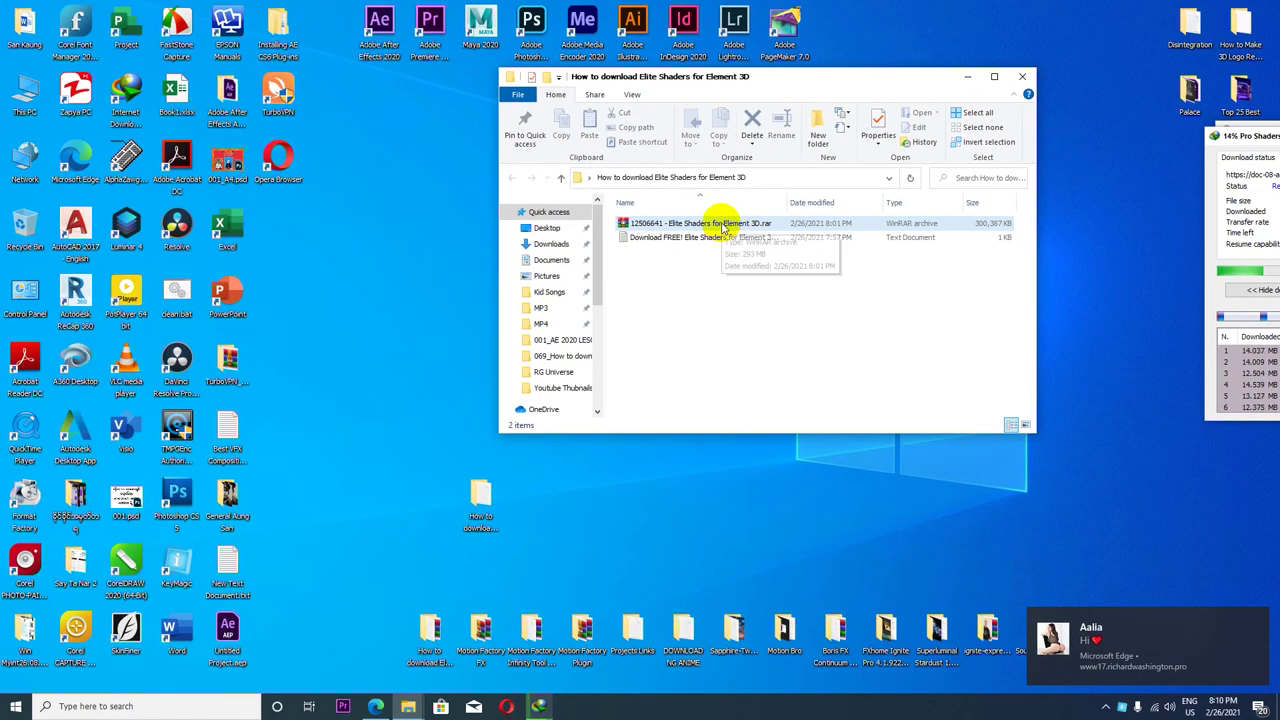
Step: Extract the Elite Shaders .rar archive here and switch the folder to Large icons view
{"action": "right_click", "coordinate": [722, 224]}
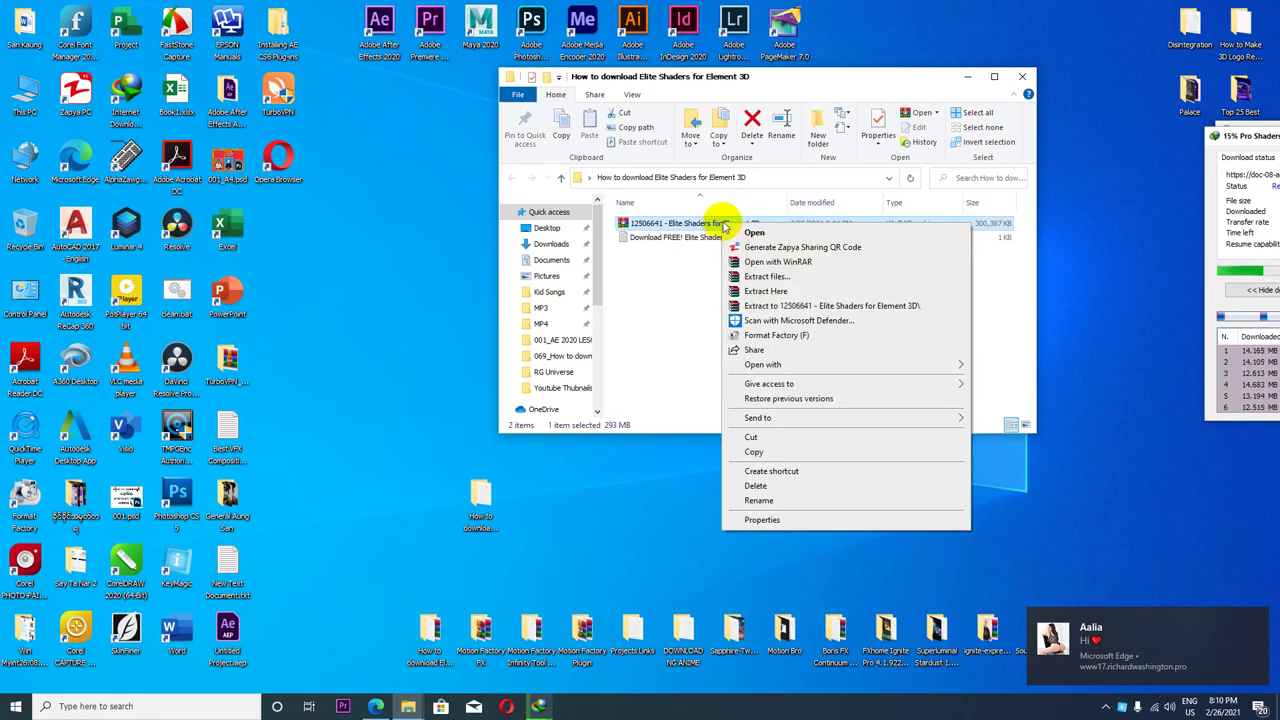
{"action": "left_click", "coordinate": [784, 291]}
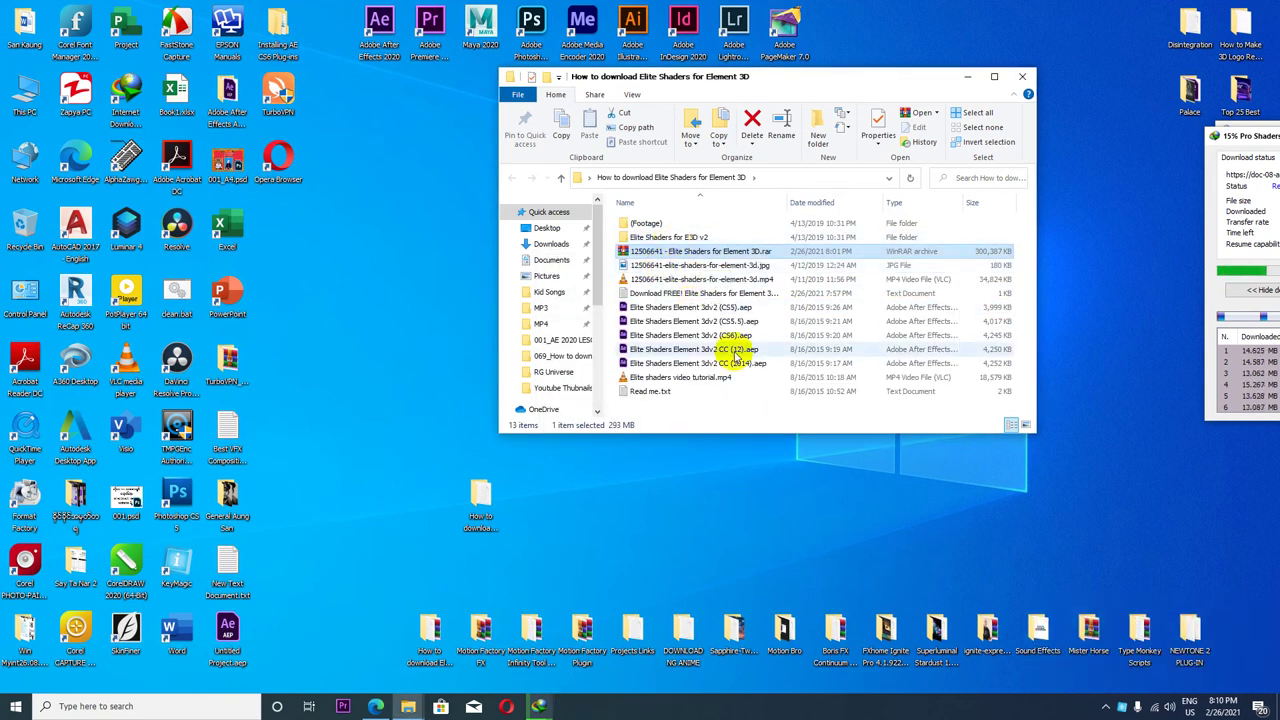
{"action": "left_click", "coordinate": [1026, 427]}
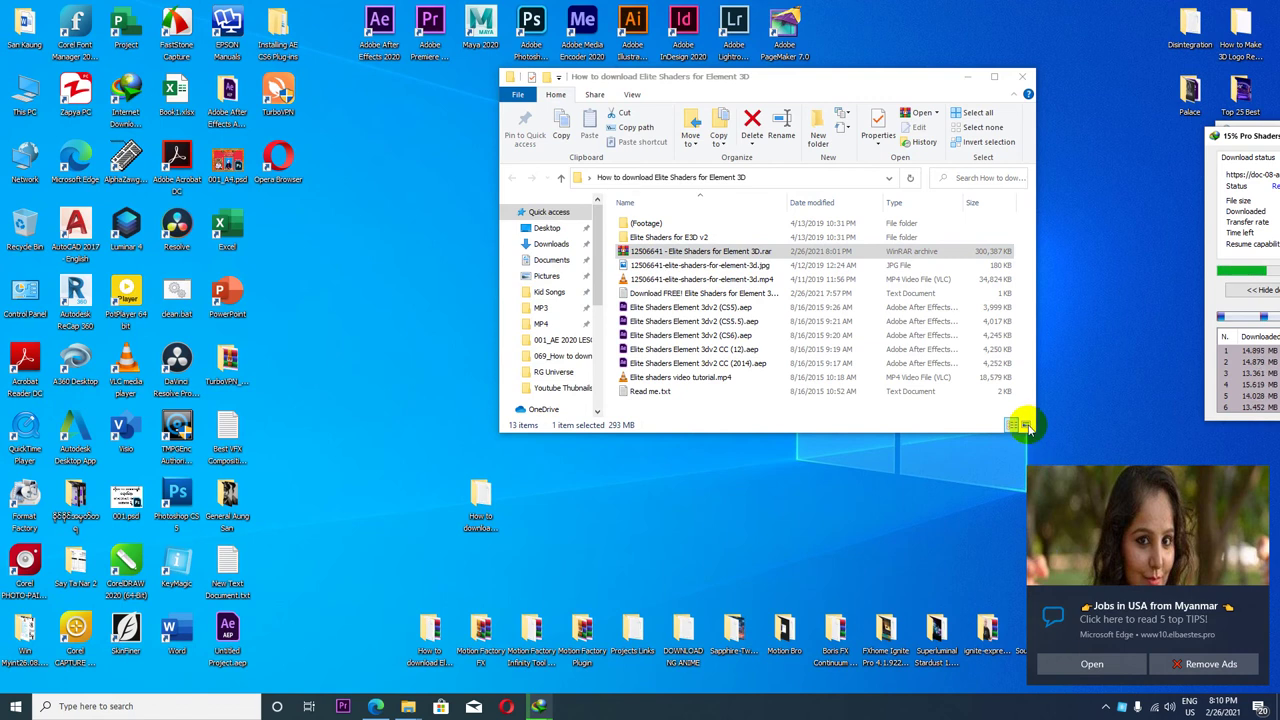
{"action": "left_click_drag", "start_coordinate": [910, 94], "coordinate": [770, 59]}
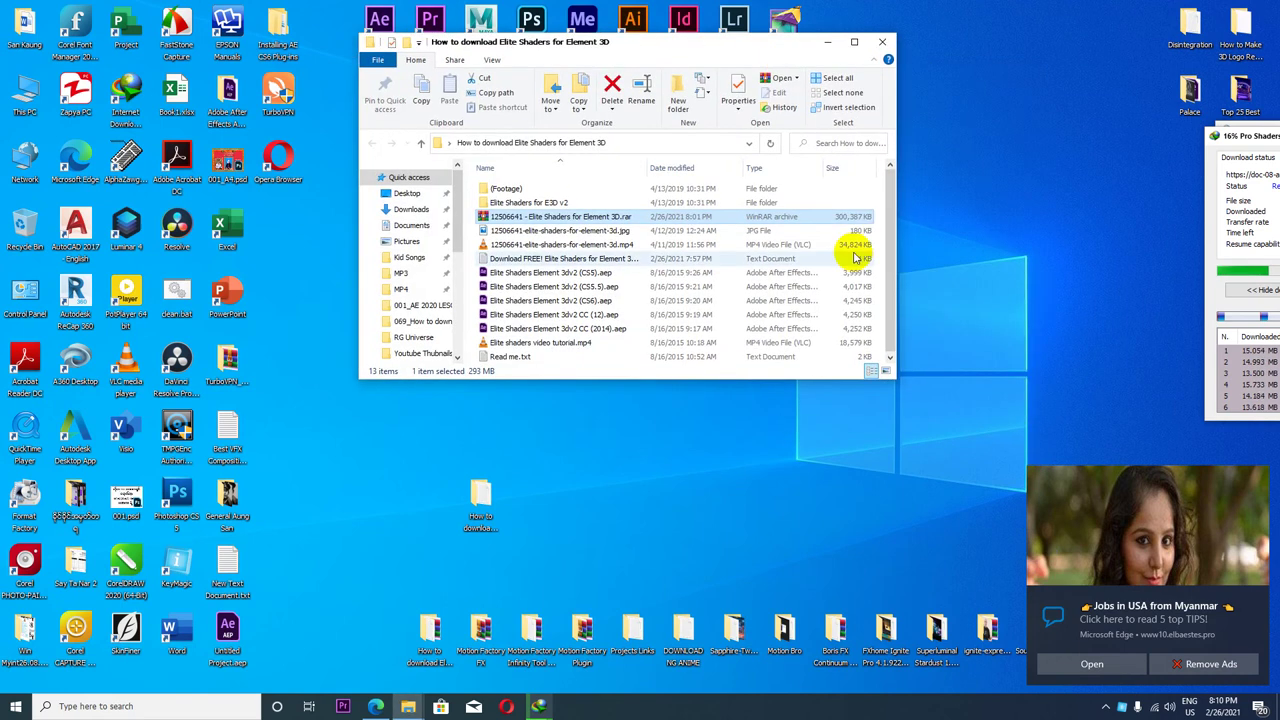
{"action": "left_click", "coordinate": [885, 371]}
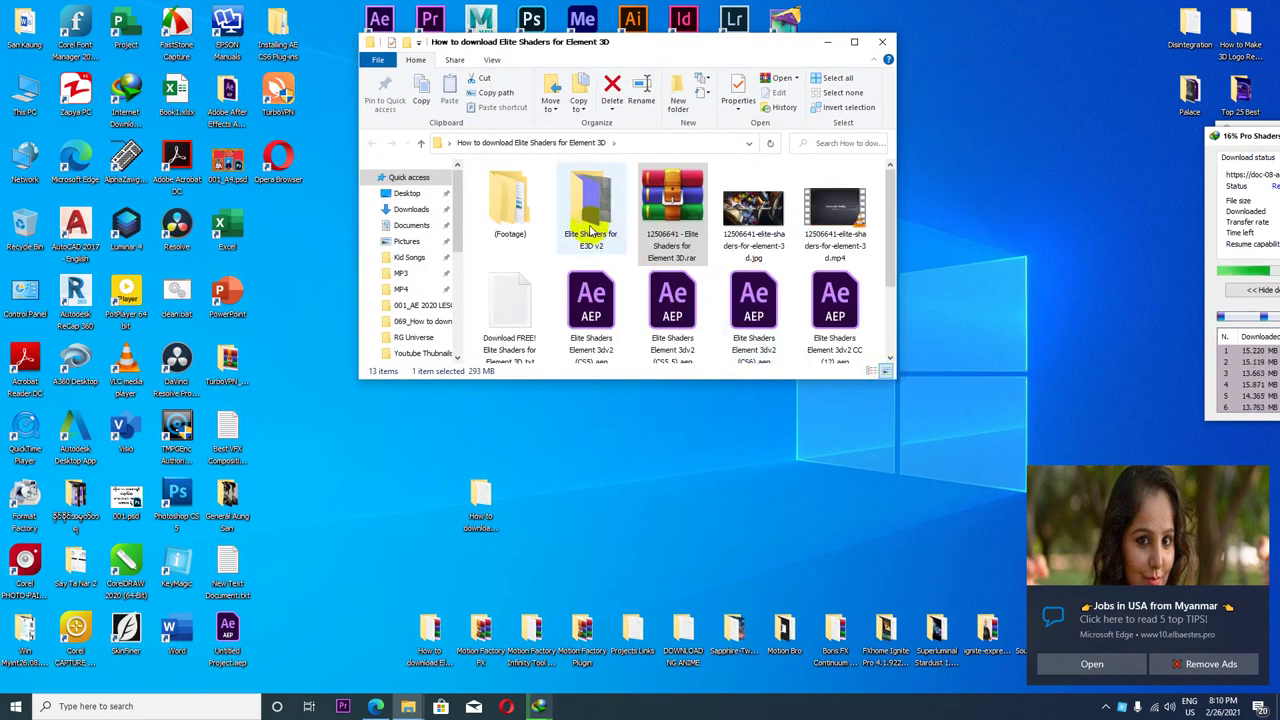
Step: Open the extracted Elite Shaders for E3D v2 folder to browse its texture images
{"action": "left_click", "coordinate": [508, 200]}
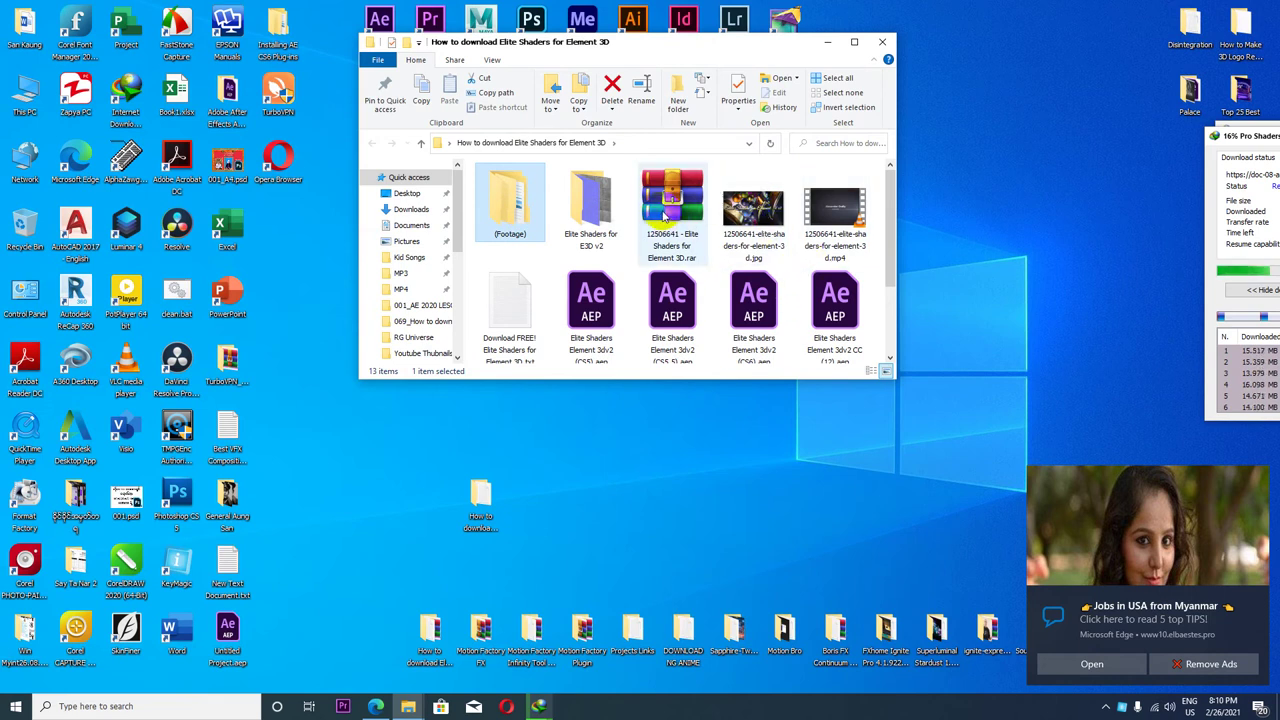
{"action": "left_click", "coordinate": [588, 200]}
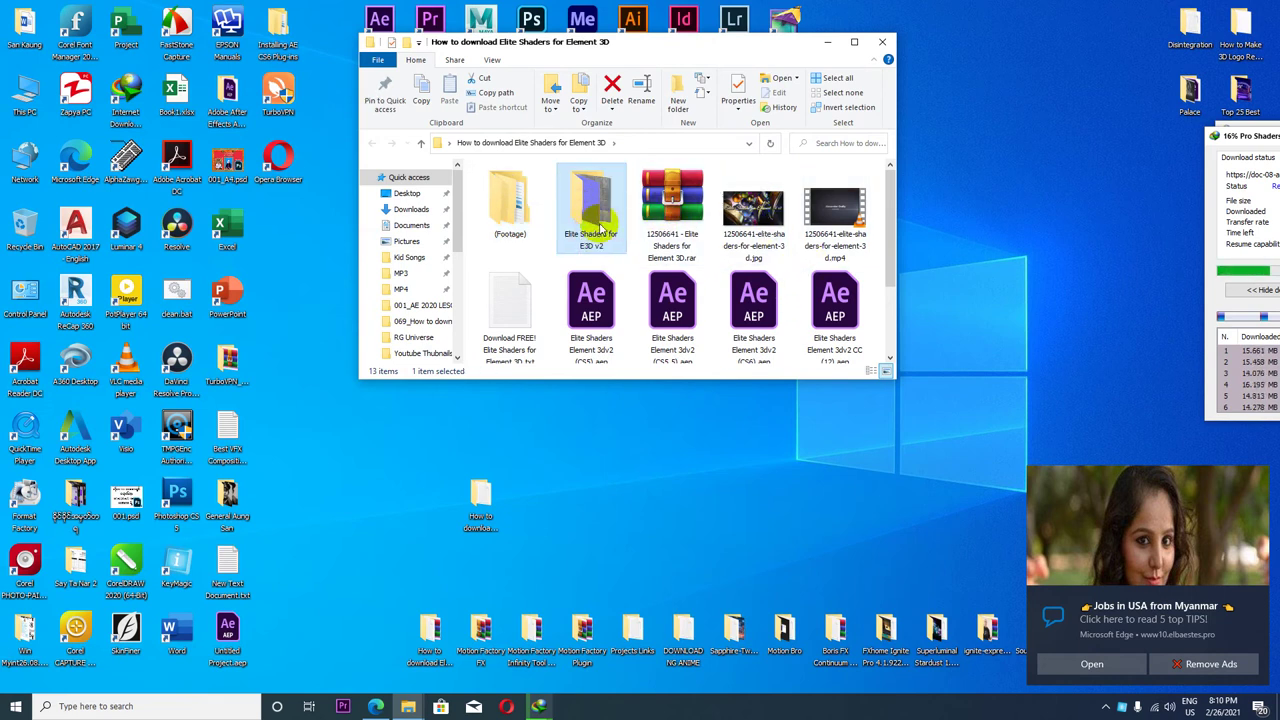
{"action": "scroll", "coordinate": [600, 250], "scroll_direction": "down", "scroll_amount": 1}
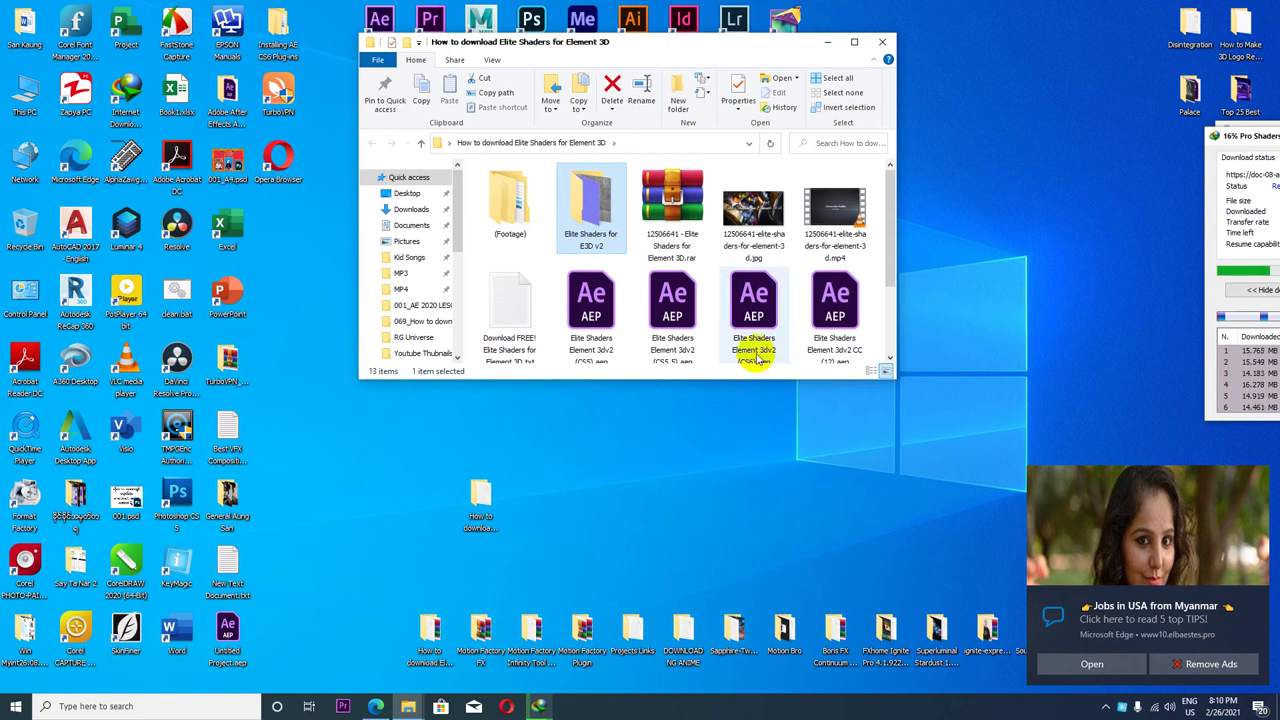
{"action": "left_click_drag", "start_coordinate": [743, 379], "coordinate": [743, 540]}
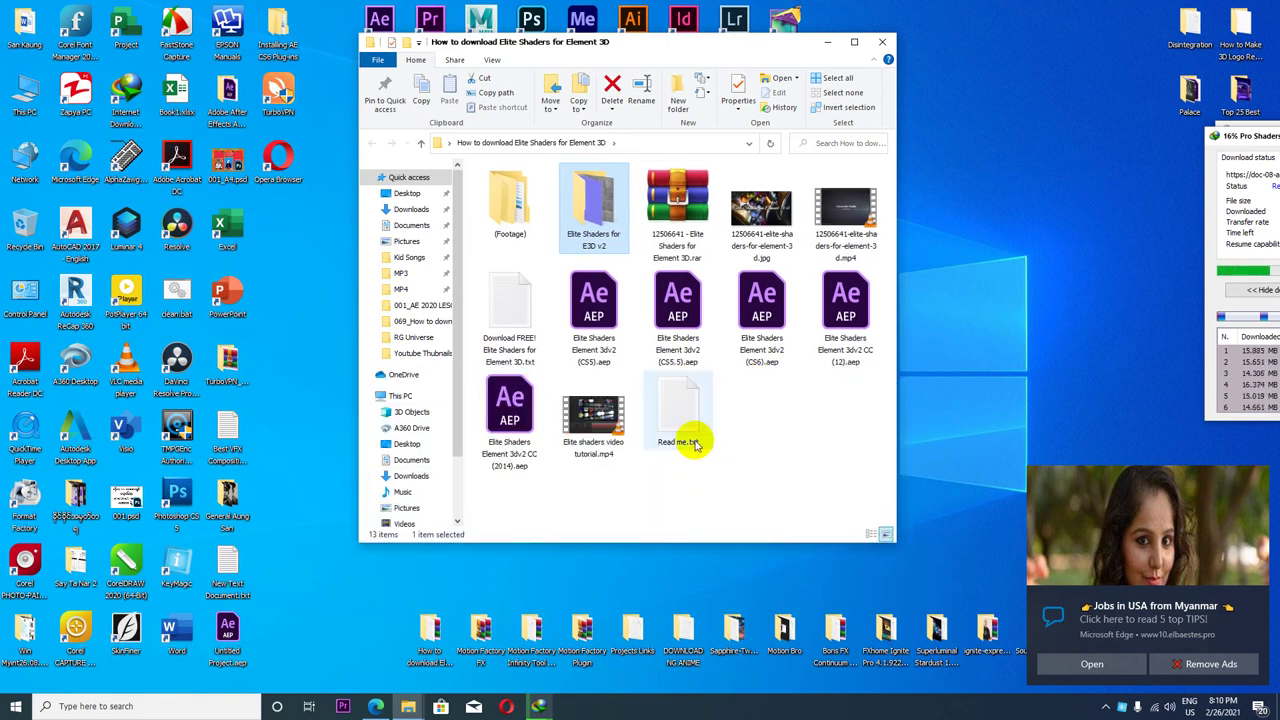
{"action": "double_click", "coordinate": [593, 204]}
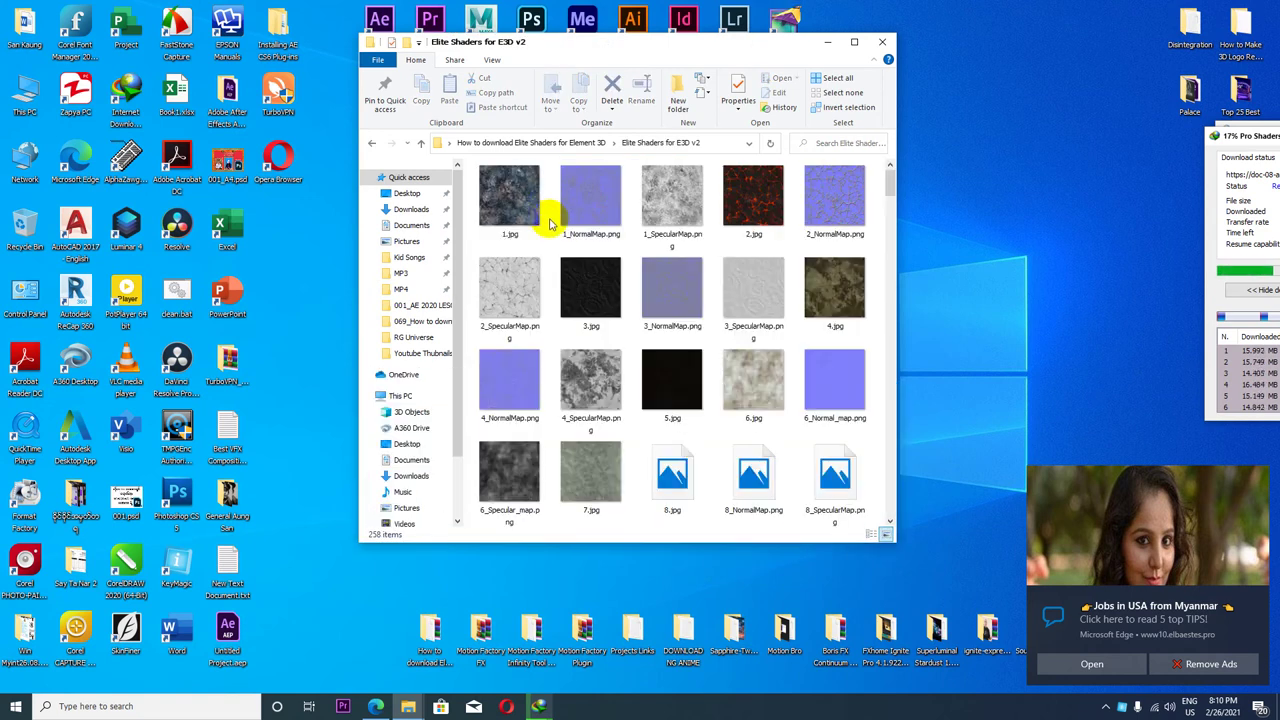
{"action": "scroll", "coordinate": [689, 334], "scroll_direction": "down", "scroll_amount": 5}
{"action": "scroll", "coordinate": [686, 314], "scroll_direction": "up", "scroll_amount": 5}
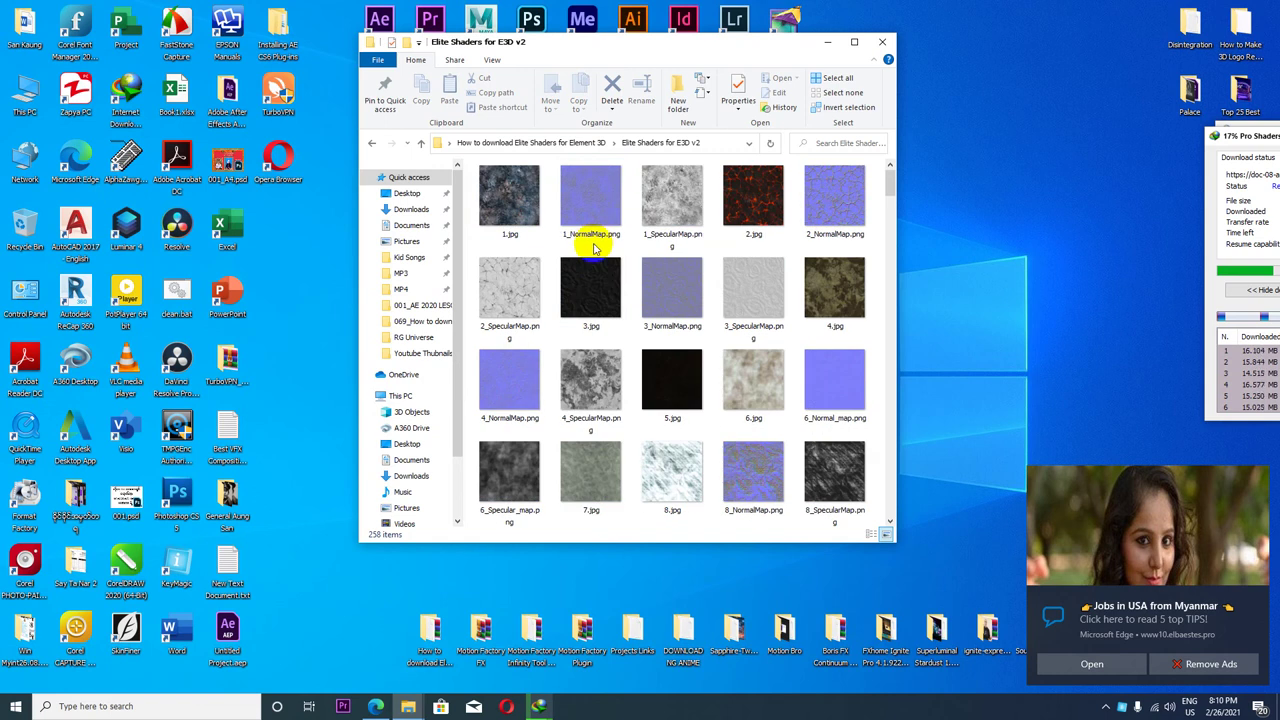
Step: Return to the download folder and cut the Elite Shaders for E3D v2 folder
{"action": "left_click", "coordinate": [371, 143]}
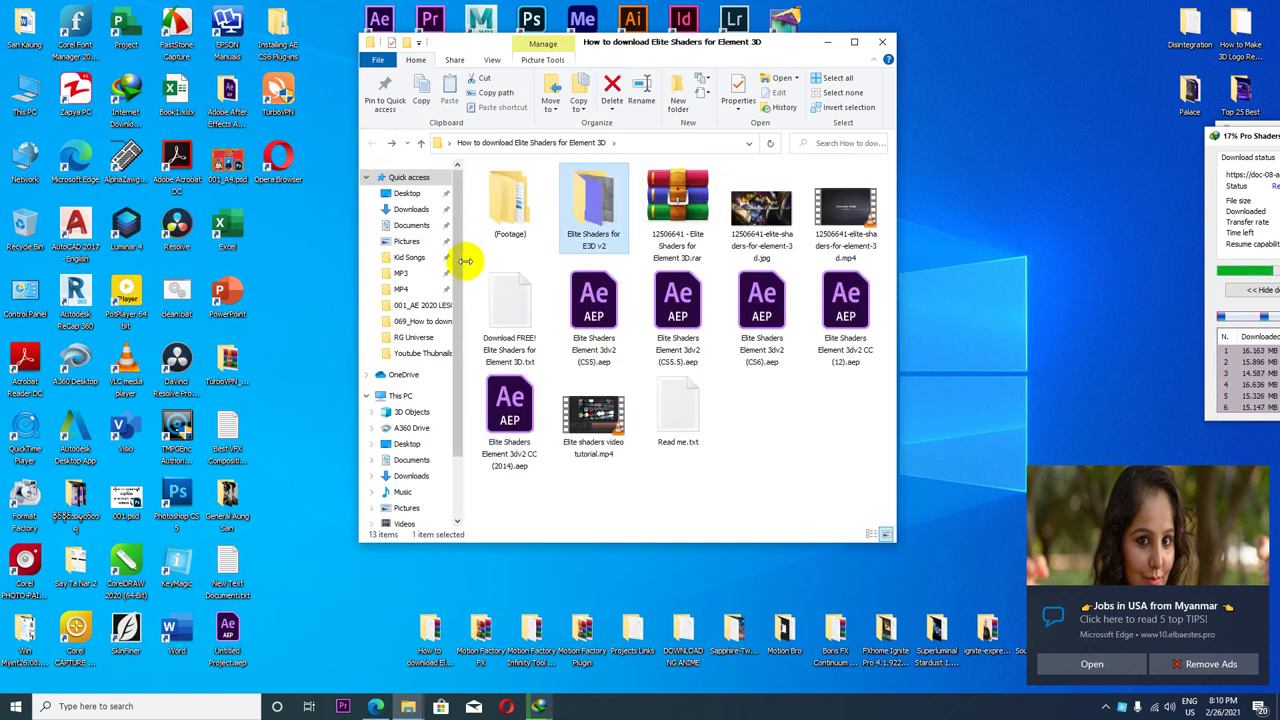
{"action": "right_click", "coordinate": [581, 201]}
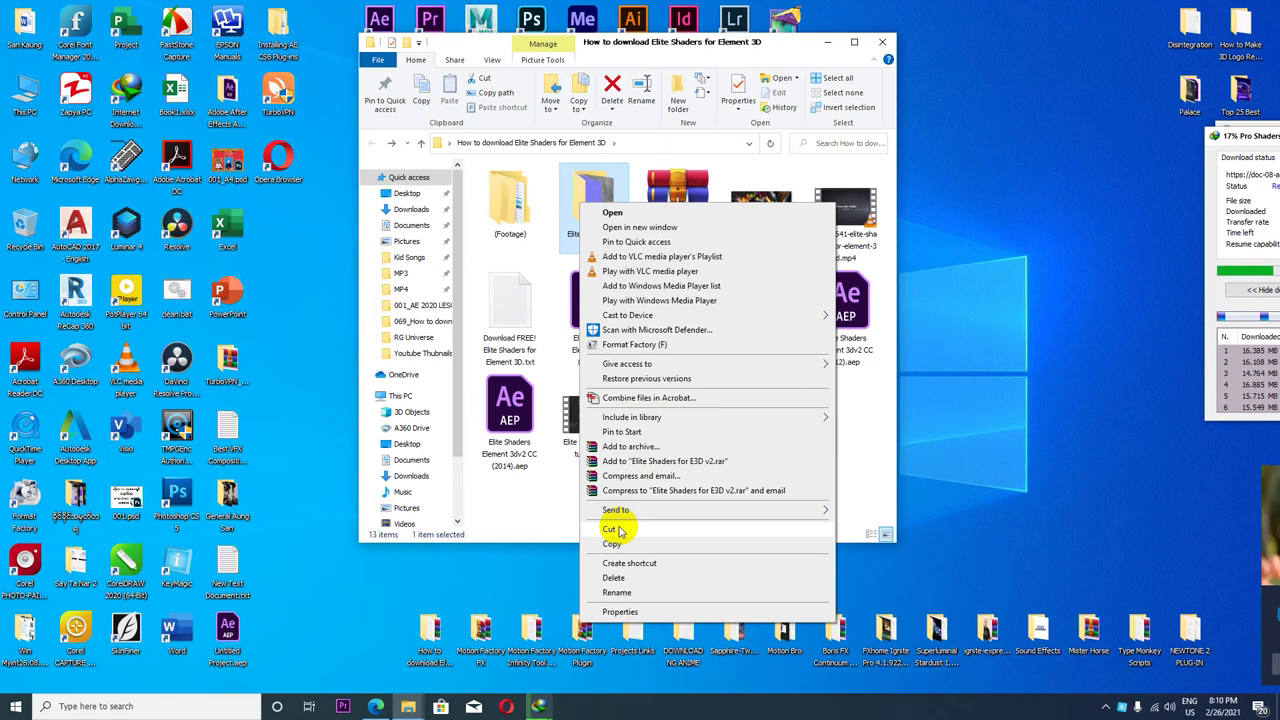
{"action": "key", "text": "Escape"}
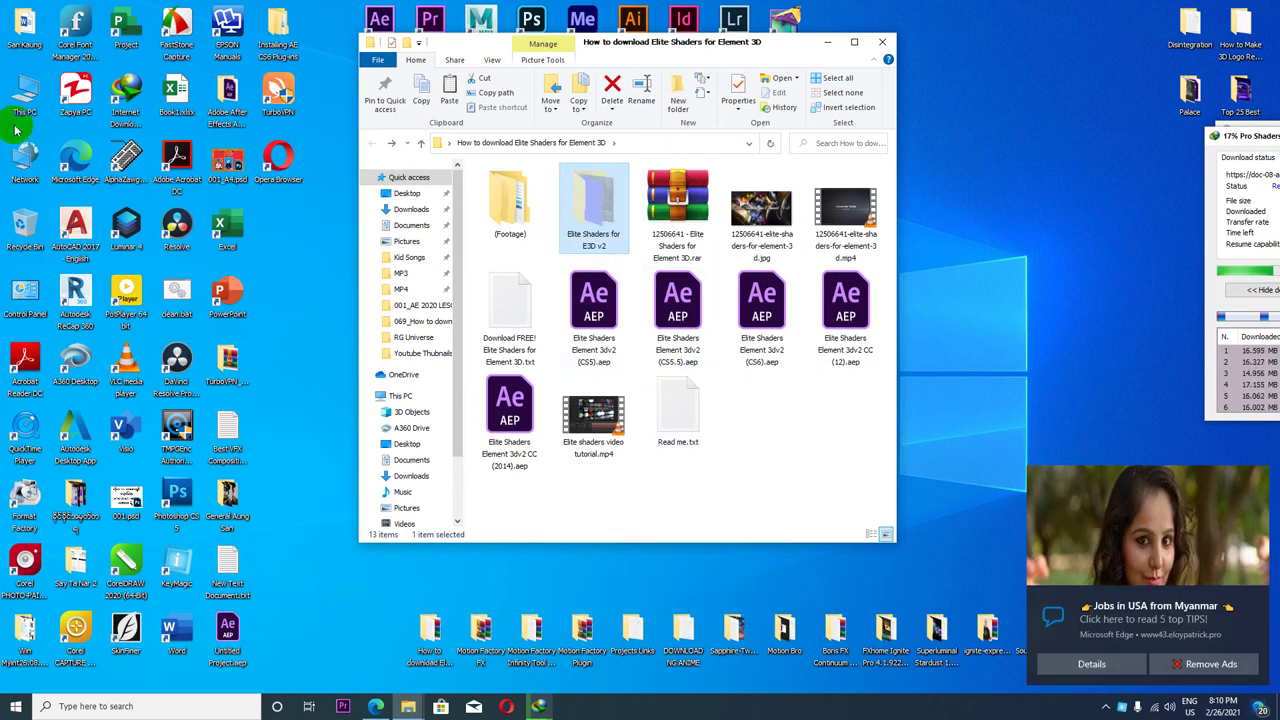
Step: Paste the Elite Shaders for E3D v2 folder into Documents > VideoCopilot > Materials
{"action": "double_click", "coordinate": [25, 95]}
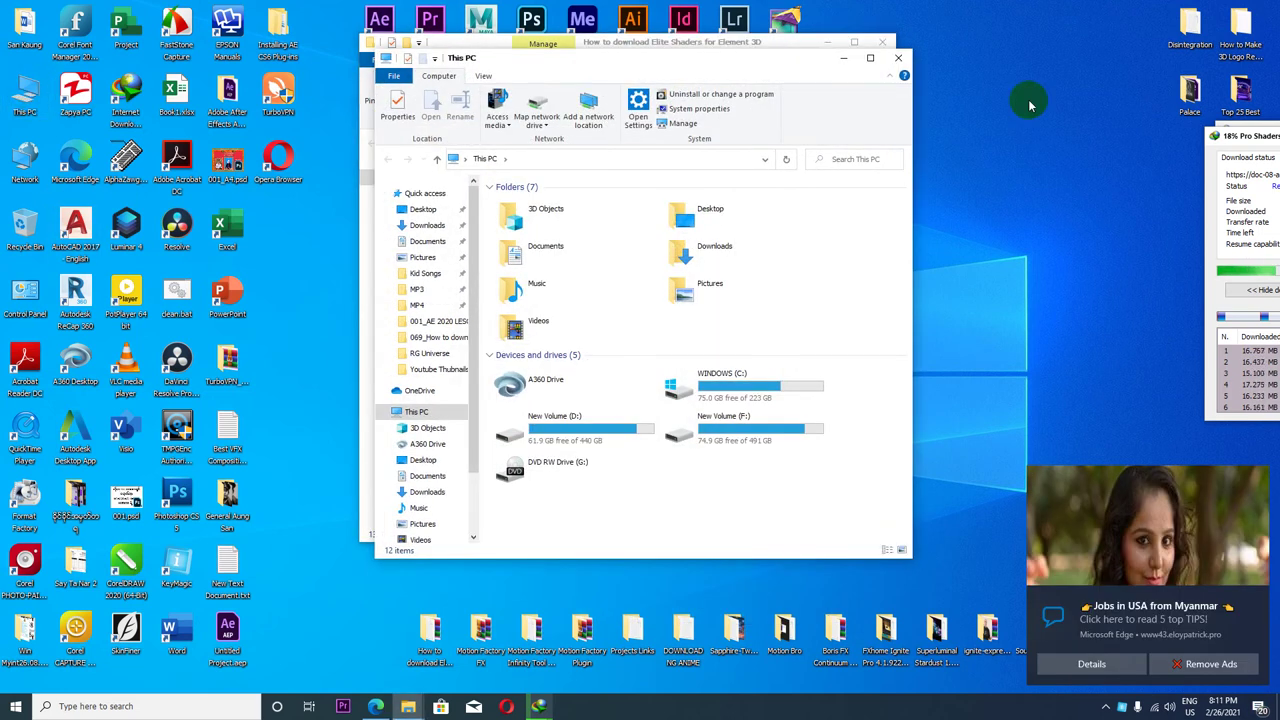
{"action": "left_click", "coordinate": [870, 60]}
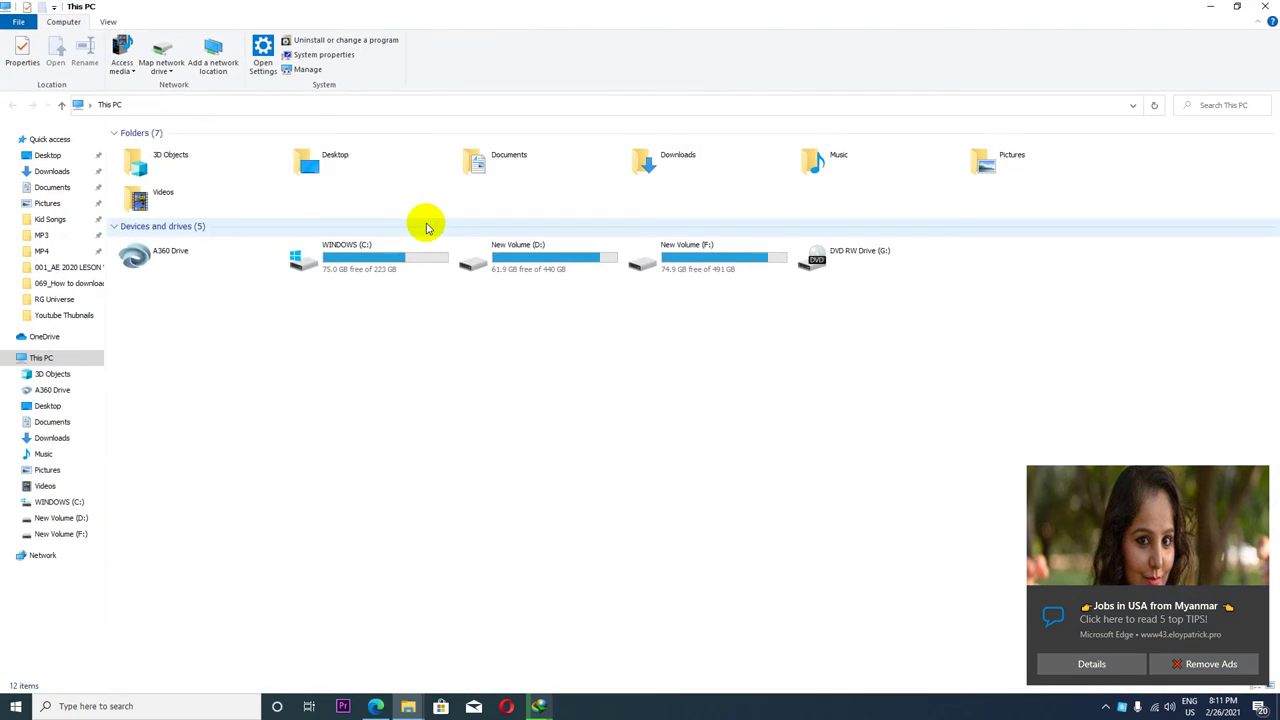
{"action": "double_click", "coordinate": [487, 166]}
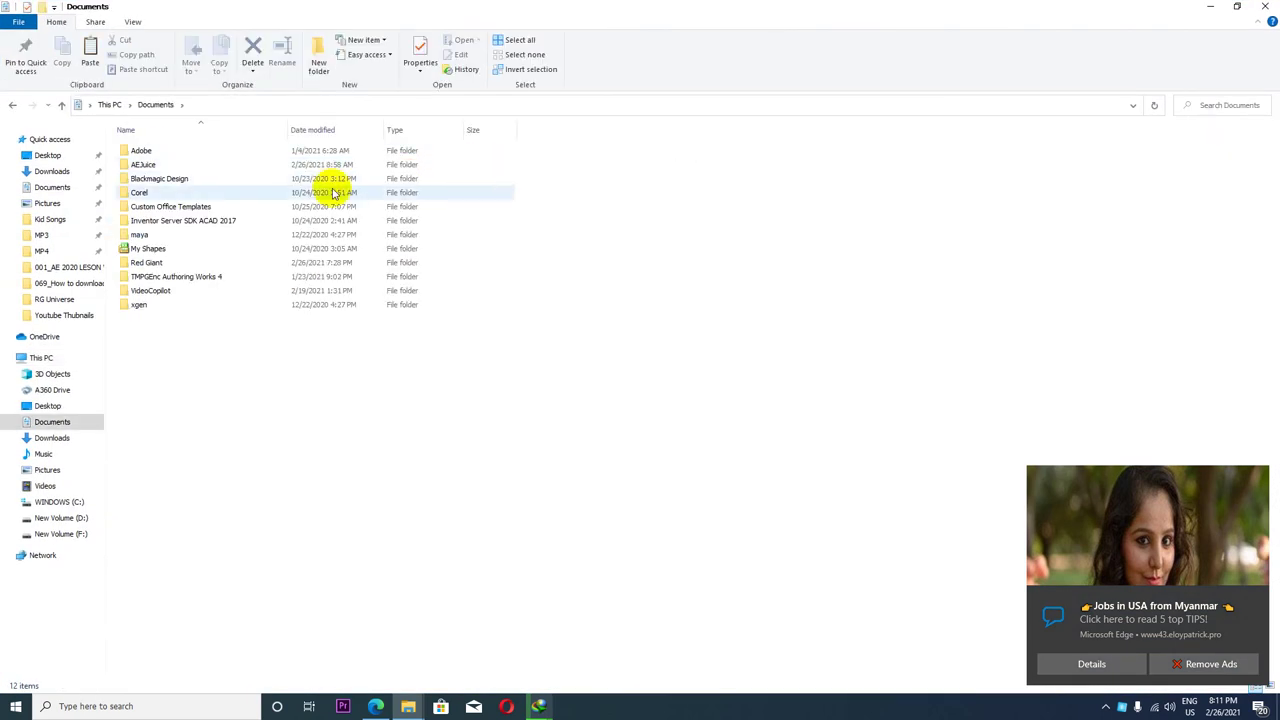
{"action": "double_click", "coordinate": [165, 291]}
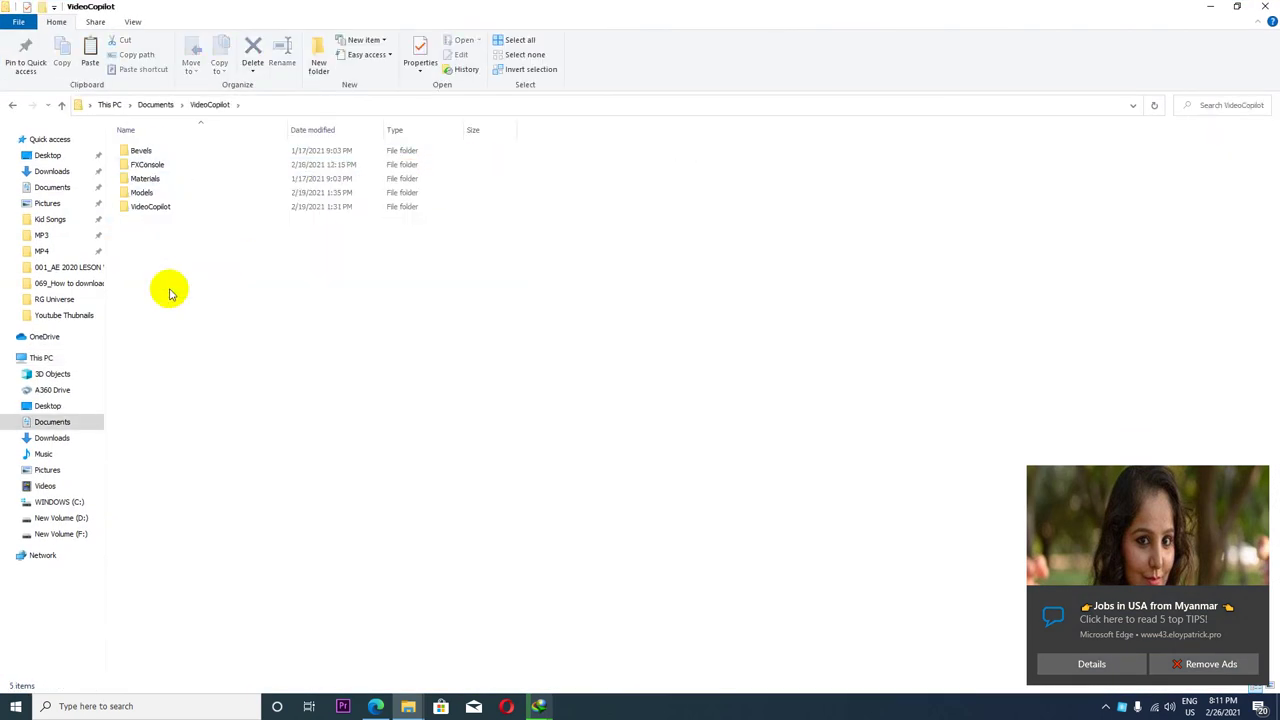
{"action": "double_click", "coordinate": [147, 178]}
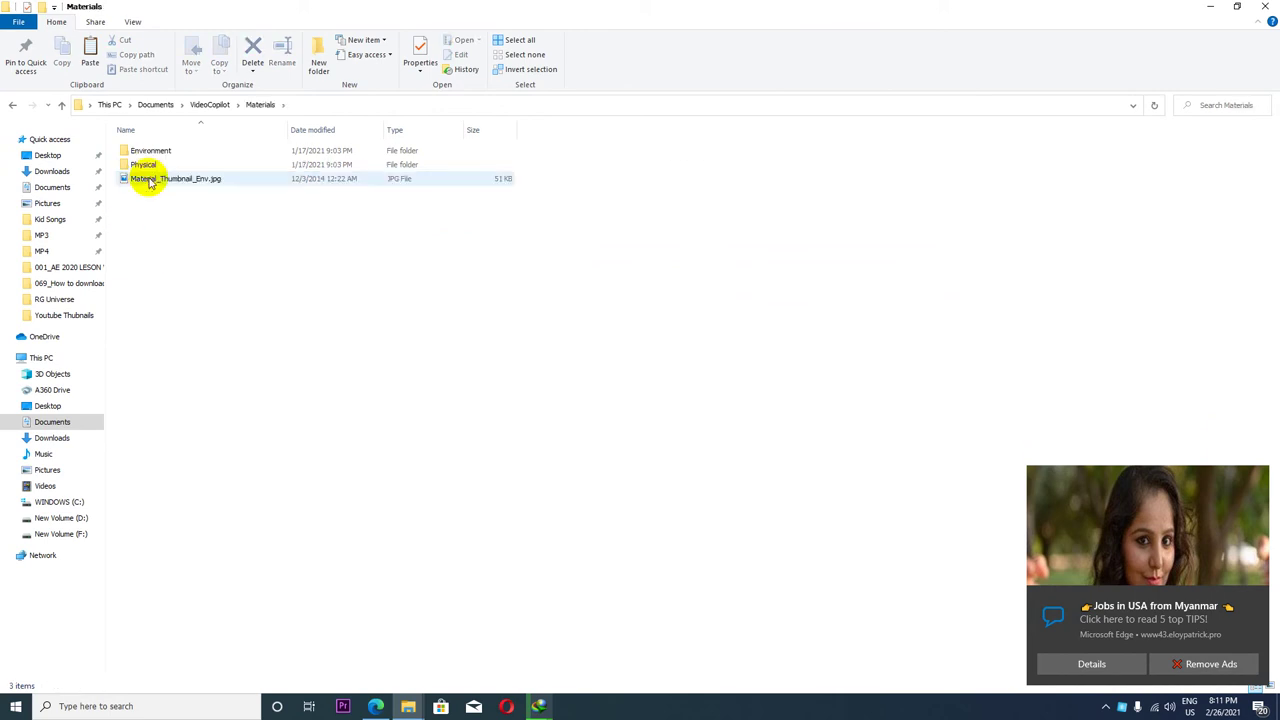
{"action": "right_click", "coordinate": [220, 240]}
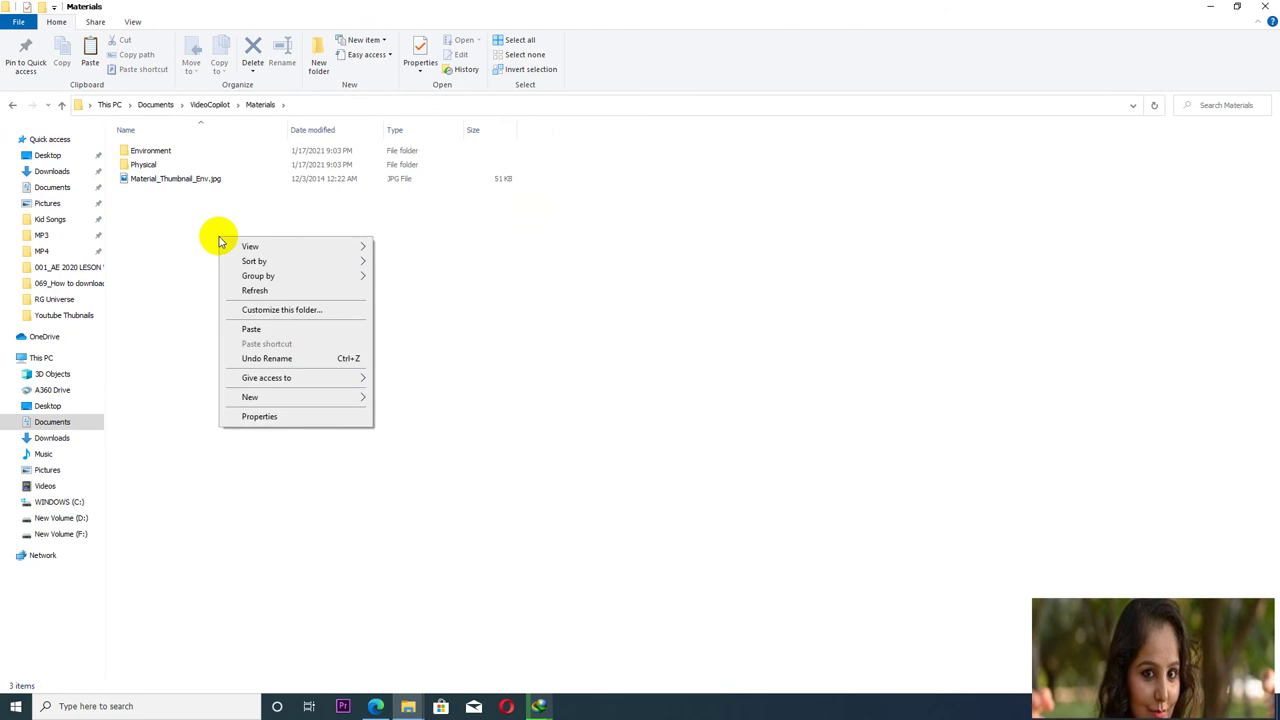
{"action": "left_click", "coordinate": [278, 330]}
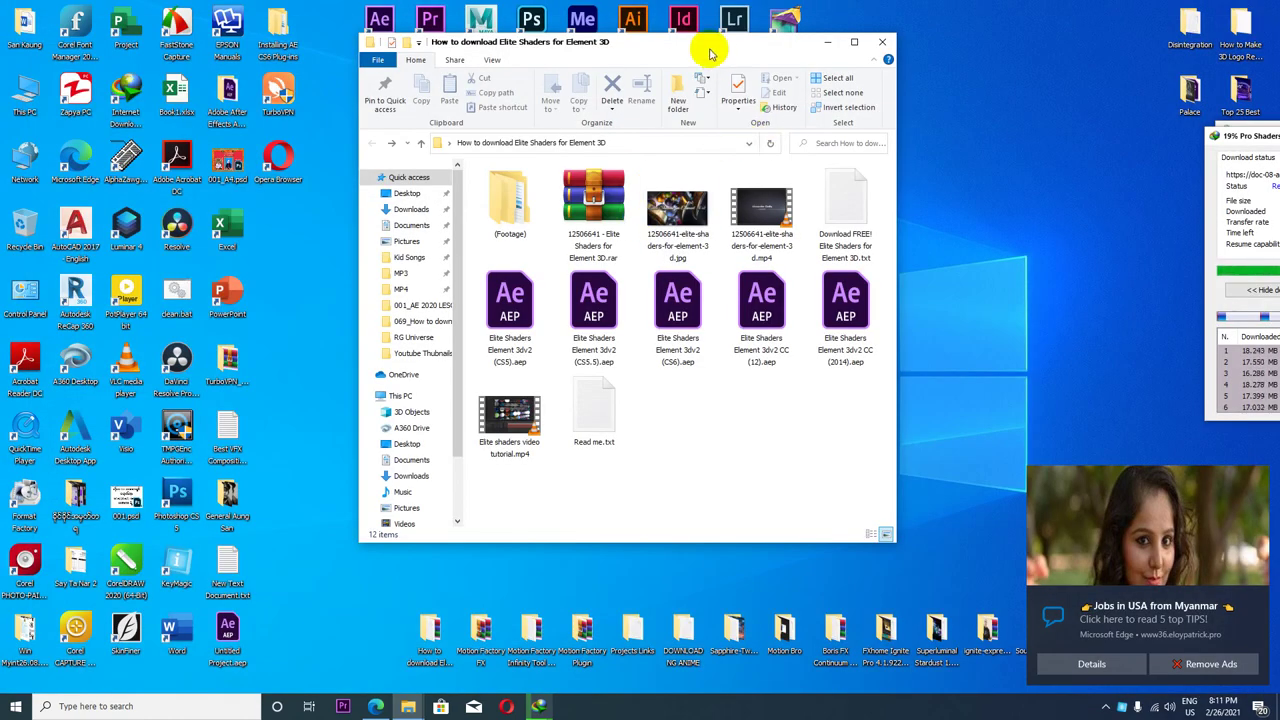
{"action": "left_click_drag", "start_coordinate": [705, 42], "coordinate": [987, 56]}
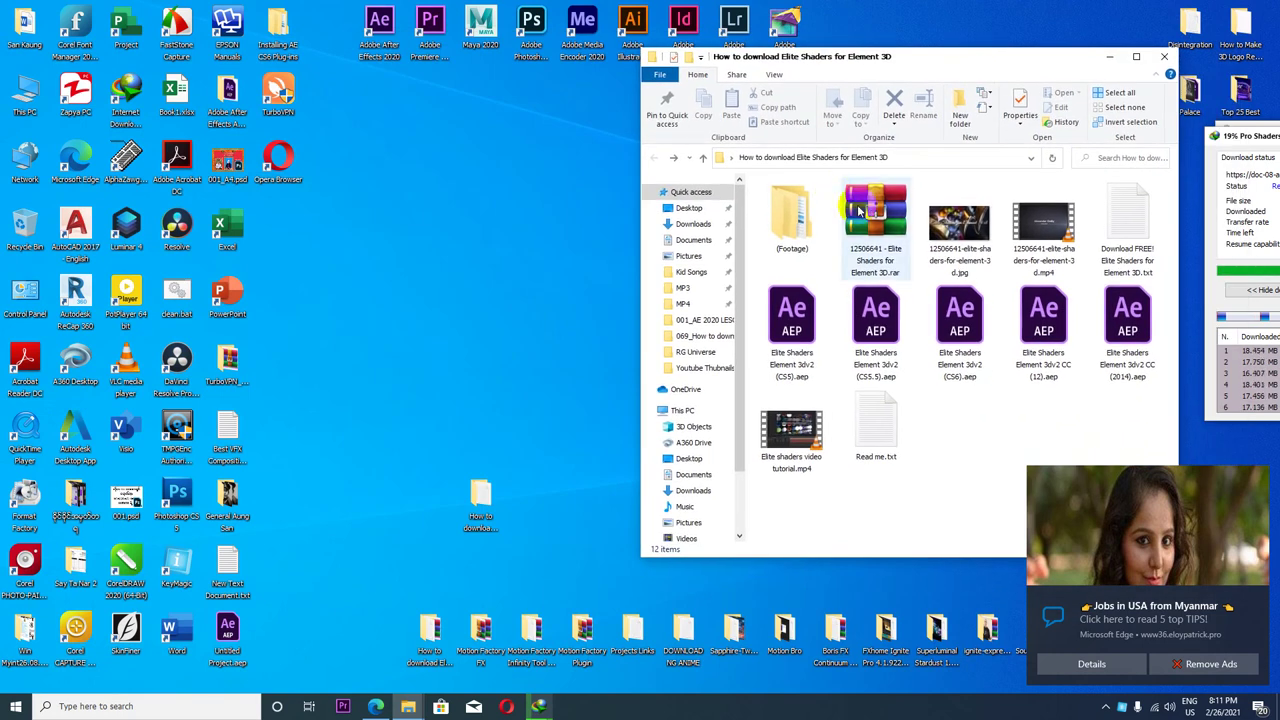
Step: Move the Untitled Project.aep icon into open desktop space and open it in After Effects 2020
{"action": "right_click", "coordinate": [429, 306]}
{"action": "left_click", "coordinate": [446, 336]}
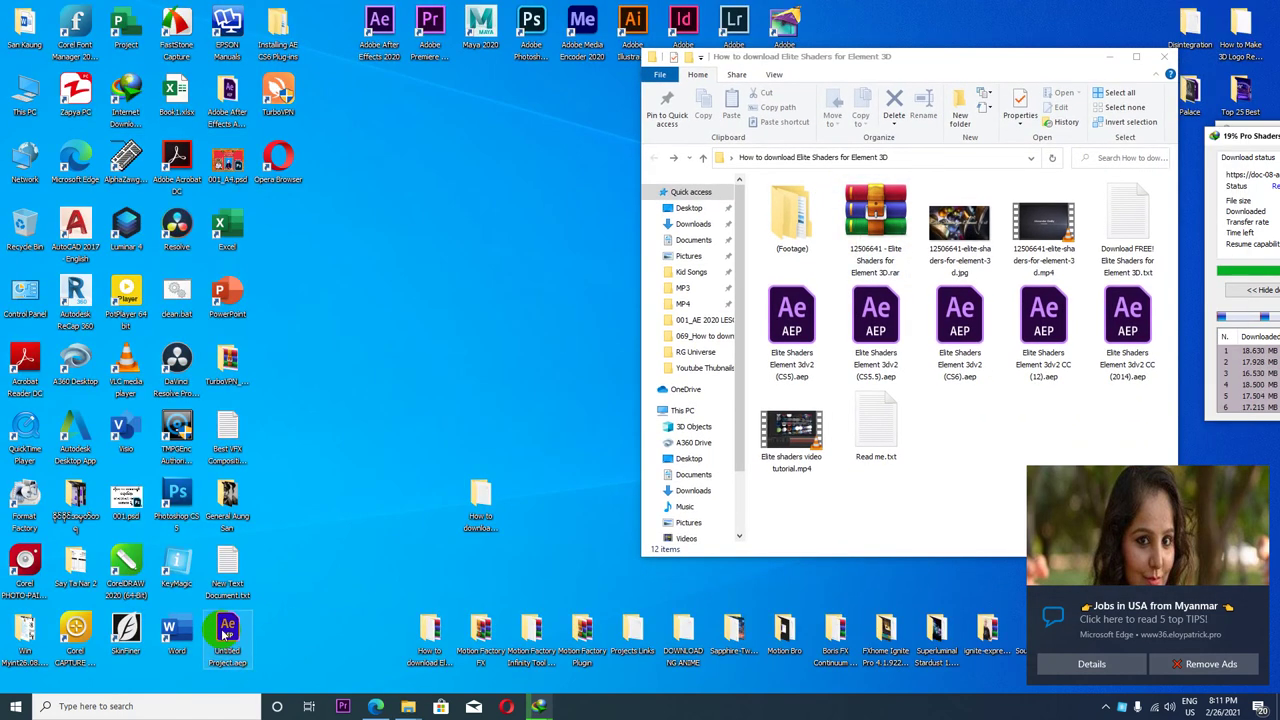
{"action": "left_click_drag", "start_coordinate": [225, 633], "coordinate": [430, 232]}
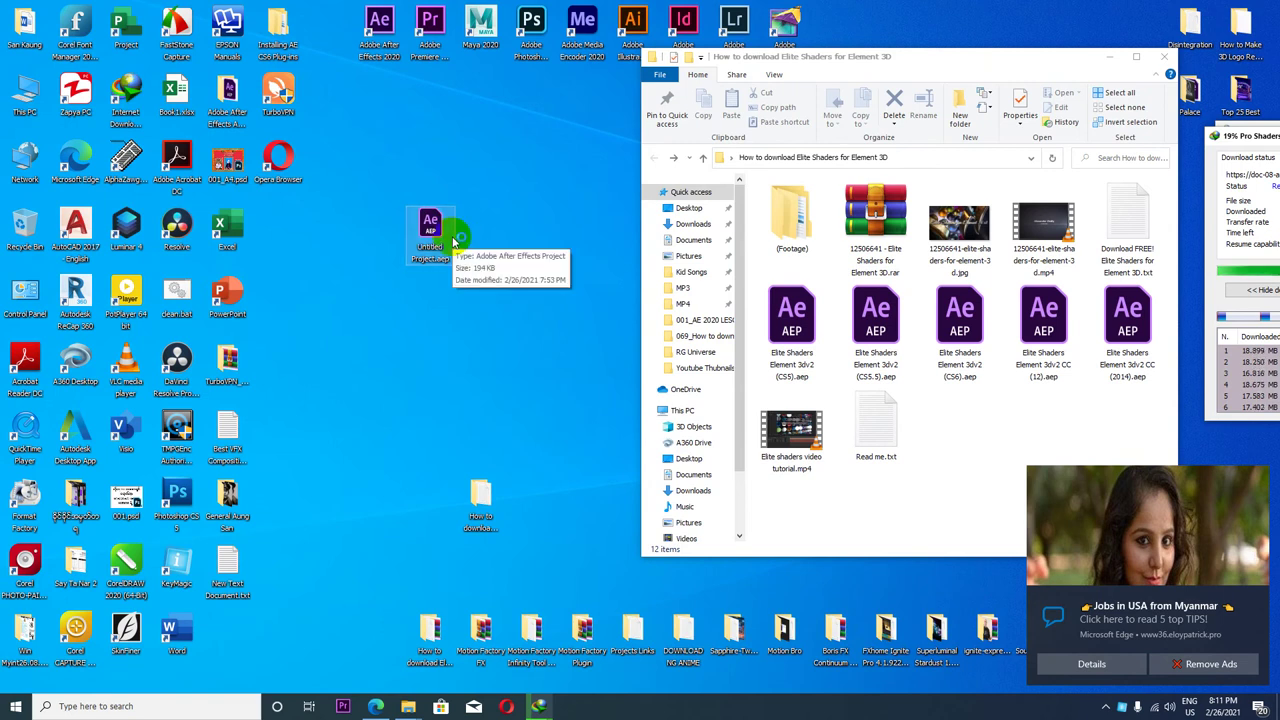
{"action": "left_click", "coordinate": [448, 270]}
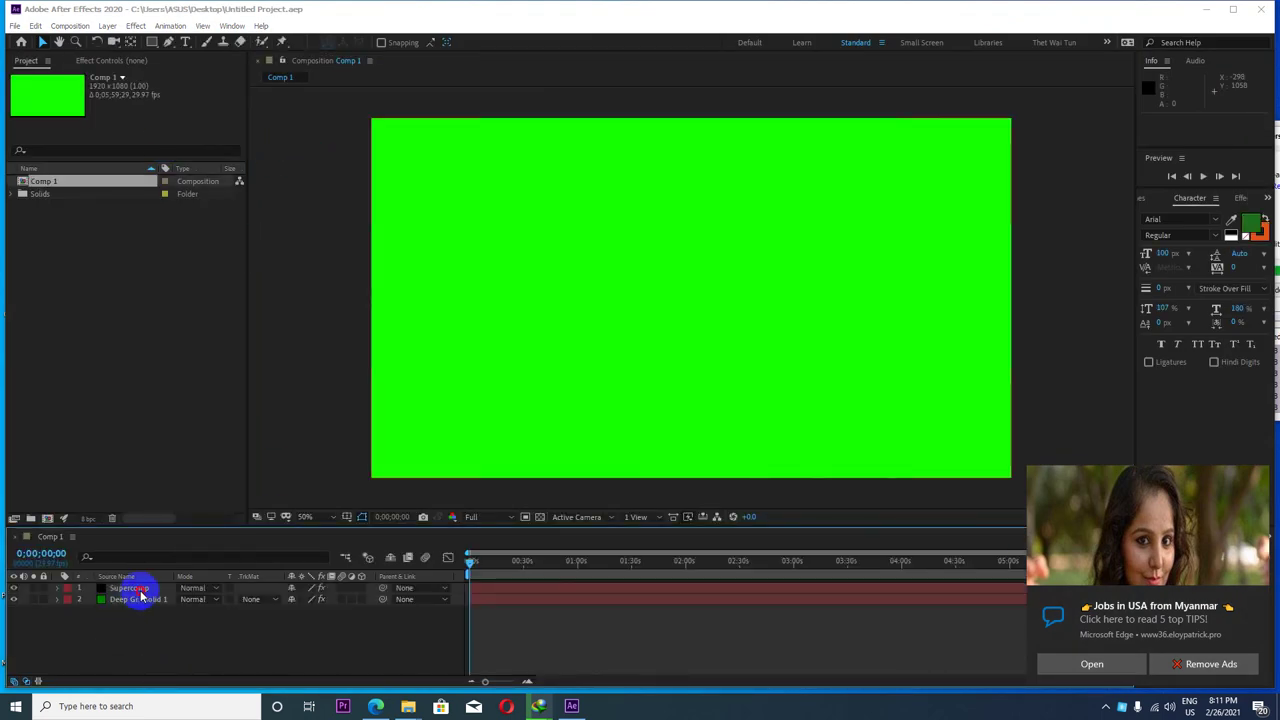
Step: Delete the Supercomp layer and apply Video Copilot's Element effect to Deep Green Solid 1
{"action": "left_click", "coordinate": [133, 590]}
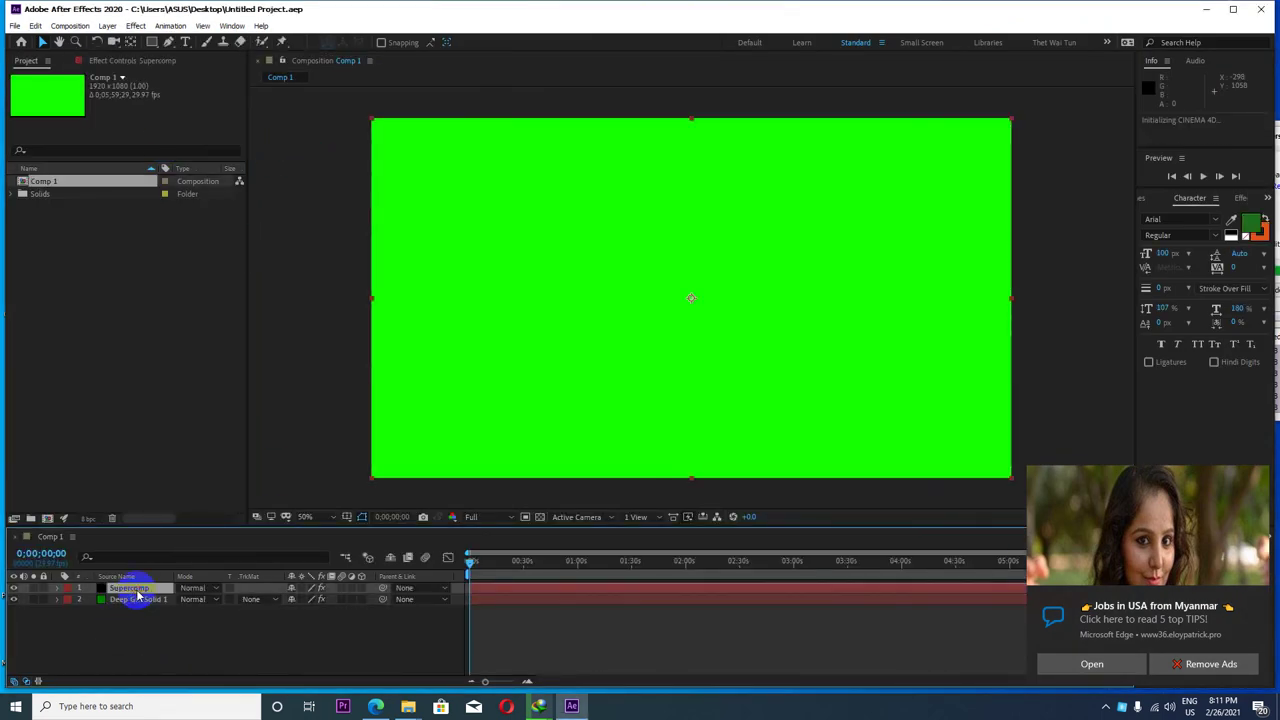
{"action": "key", "text": "Delete"}
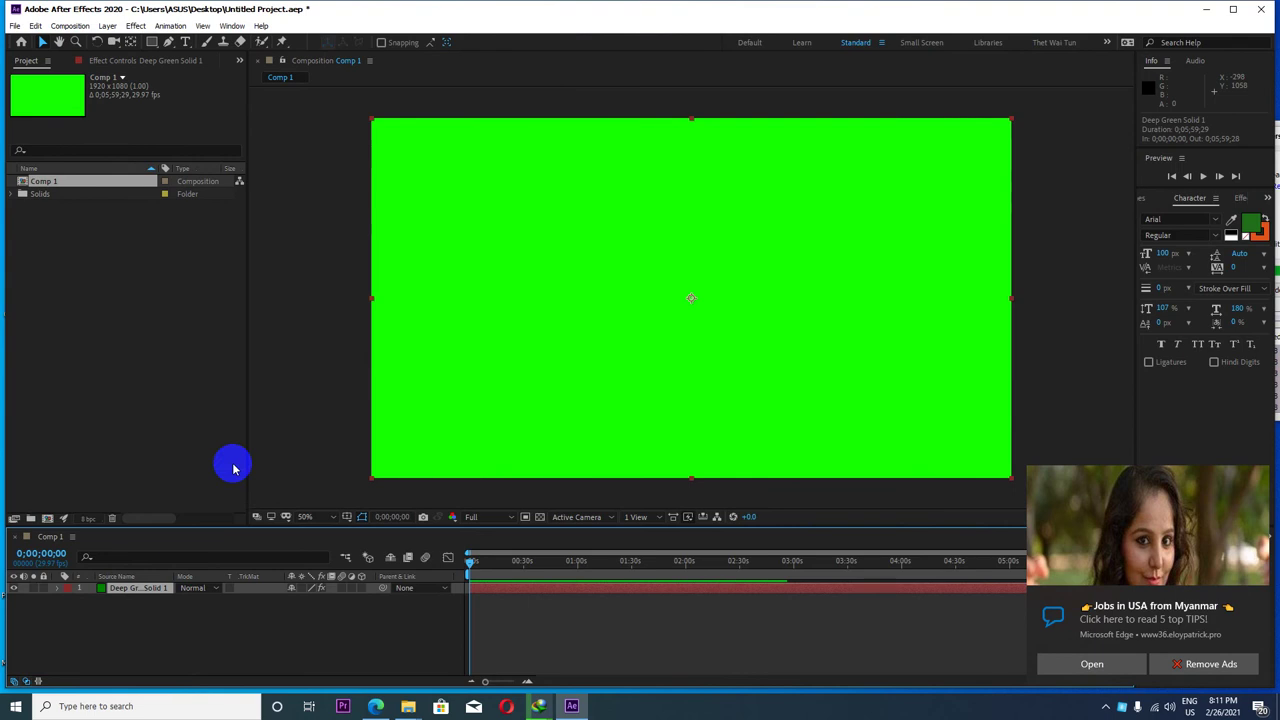
{"action": "left_click", "coordinate": [136, 25]}
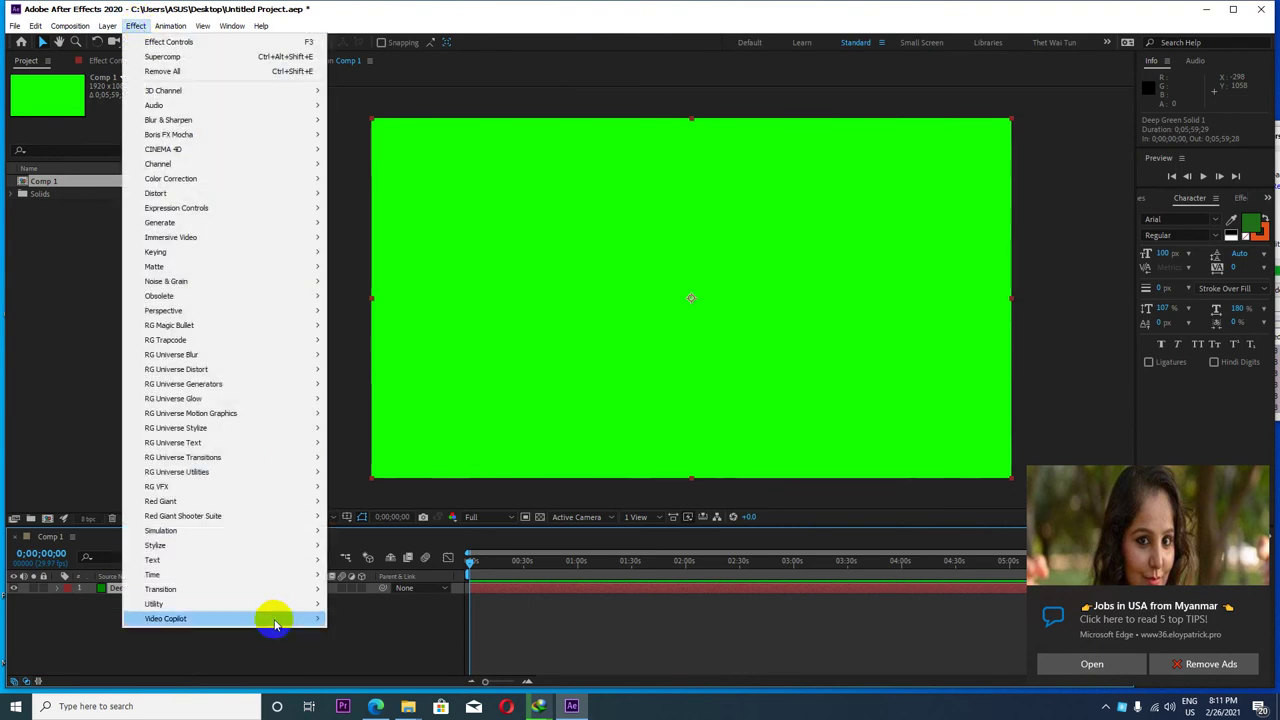
{"action": "mouse_move", "coordinate": [166, 618]}
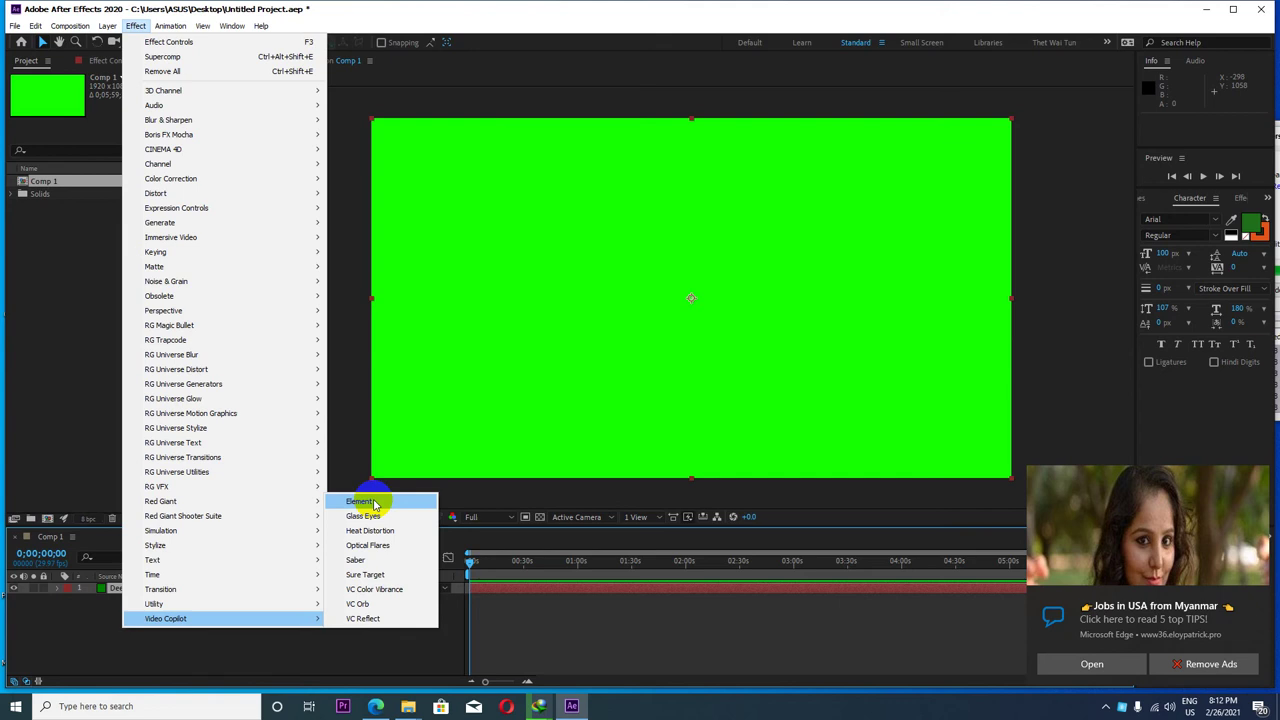
{"action": "left_click", "coordinate": [372, 503]}
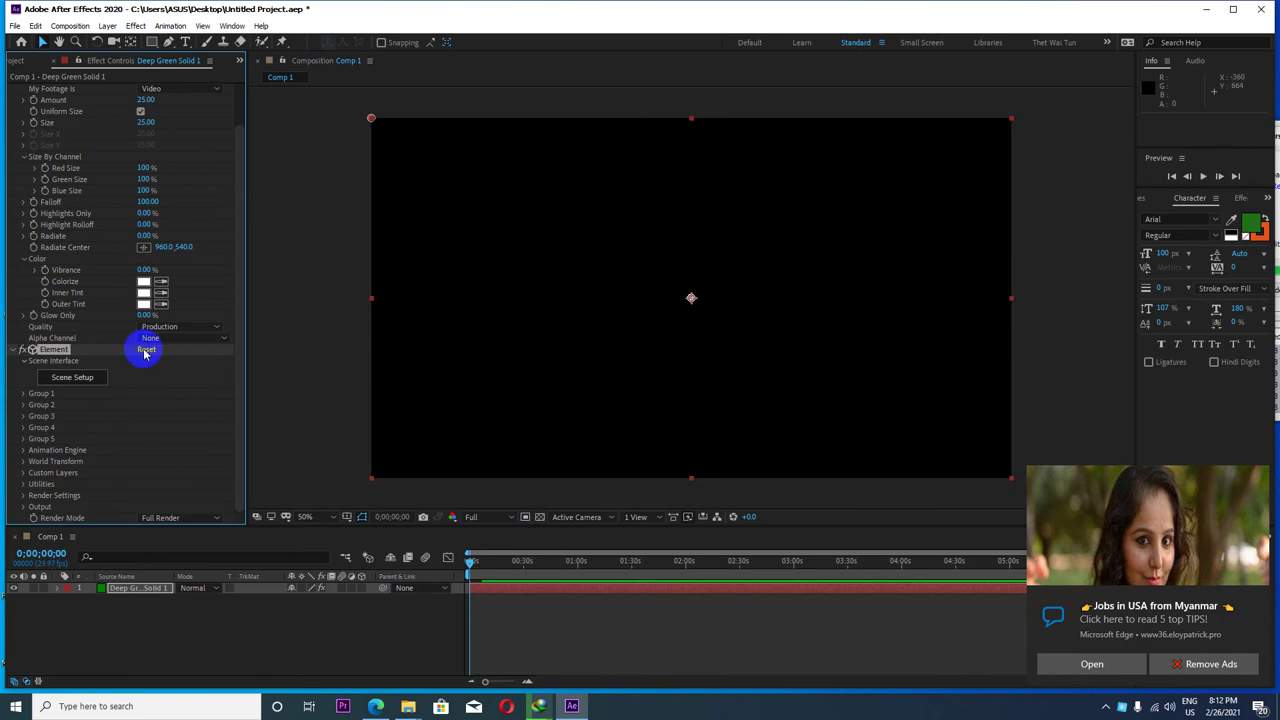
{"action": "scroll", "coordinate": [140, 350], "scroll_direction": "up", "scroll_amount": 2}
{"action": "scroll", "coordinate": [124, 358], "scroll_direction": "down", "scroll_amount": 1}
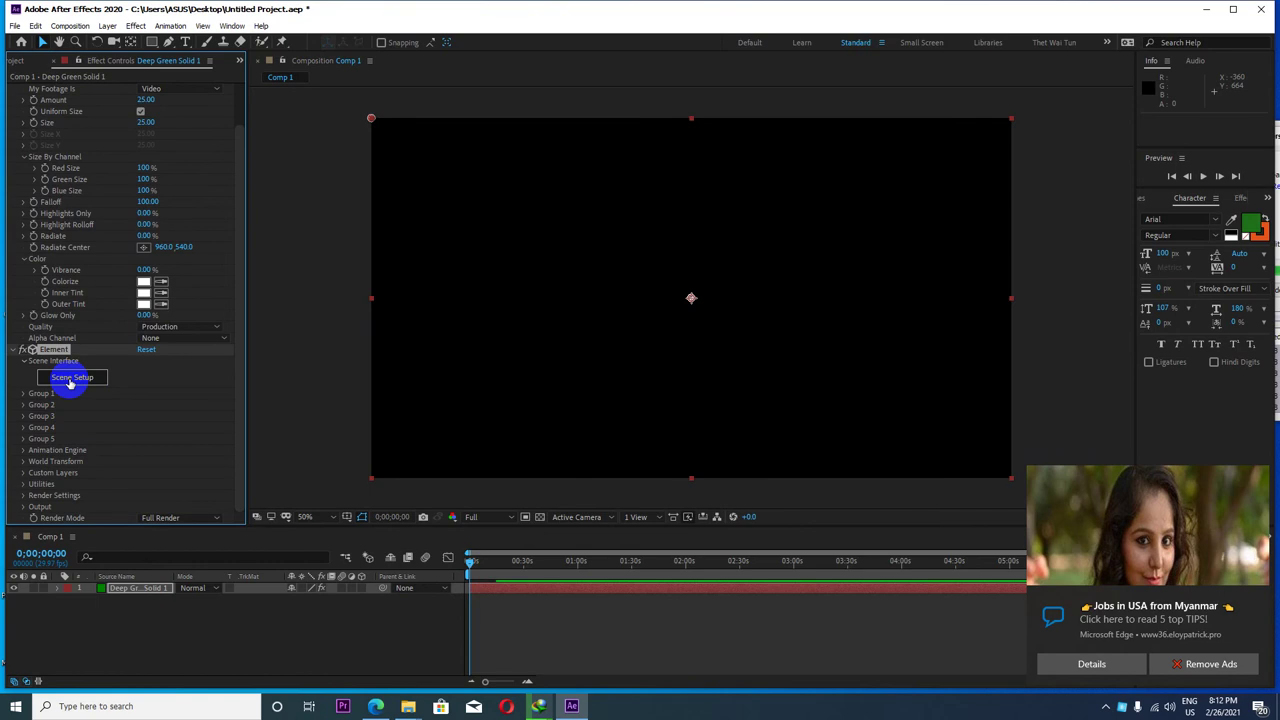
Step: Add the BMW M4 from JA Entertainment CARS PACK and show the Materials presets folders
{"action": "left_click", "coordinate": [70, 382]}
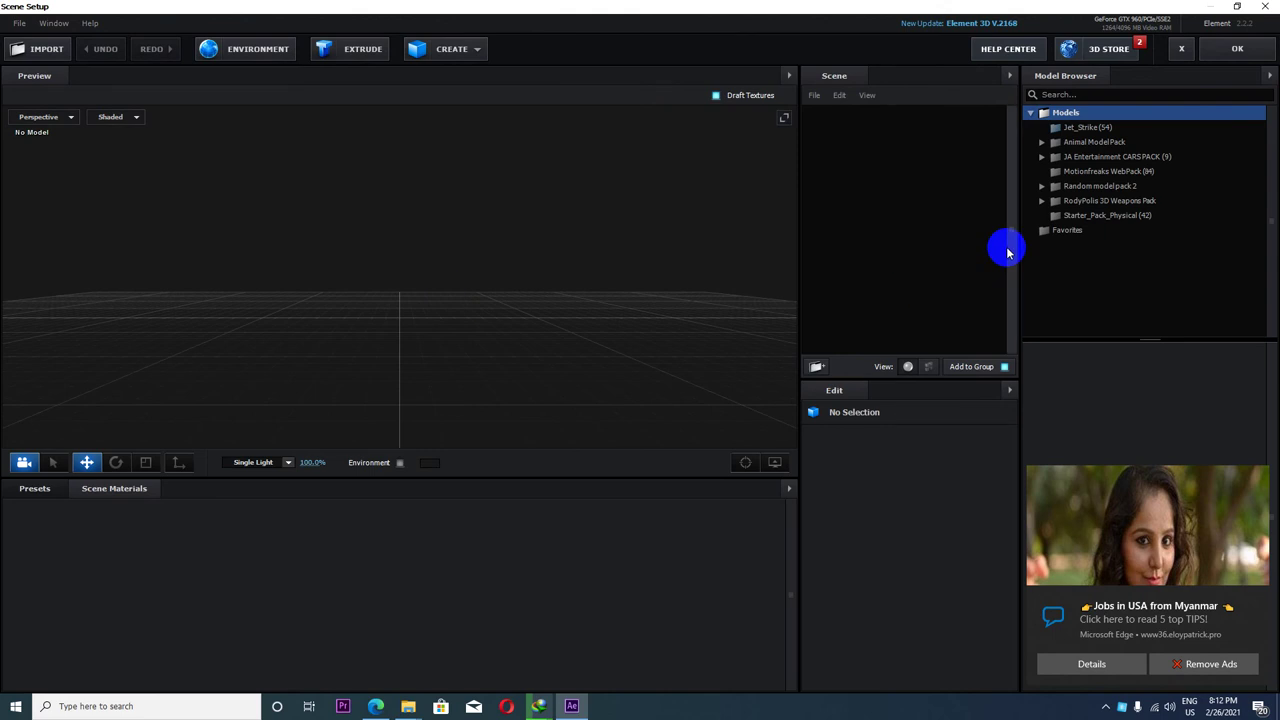
{"action": "double_click", "coordinate": [1088, 158]}
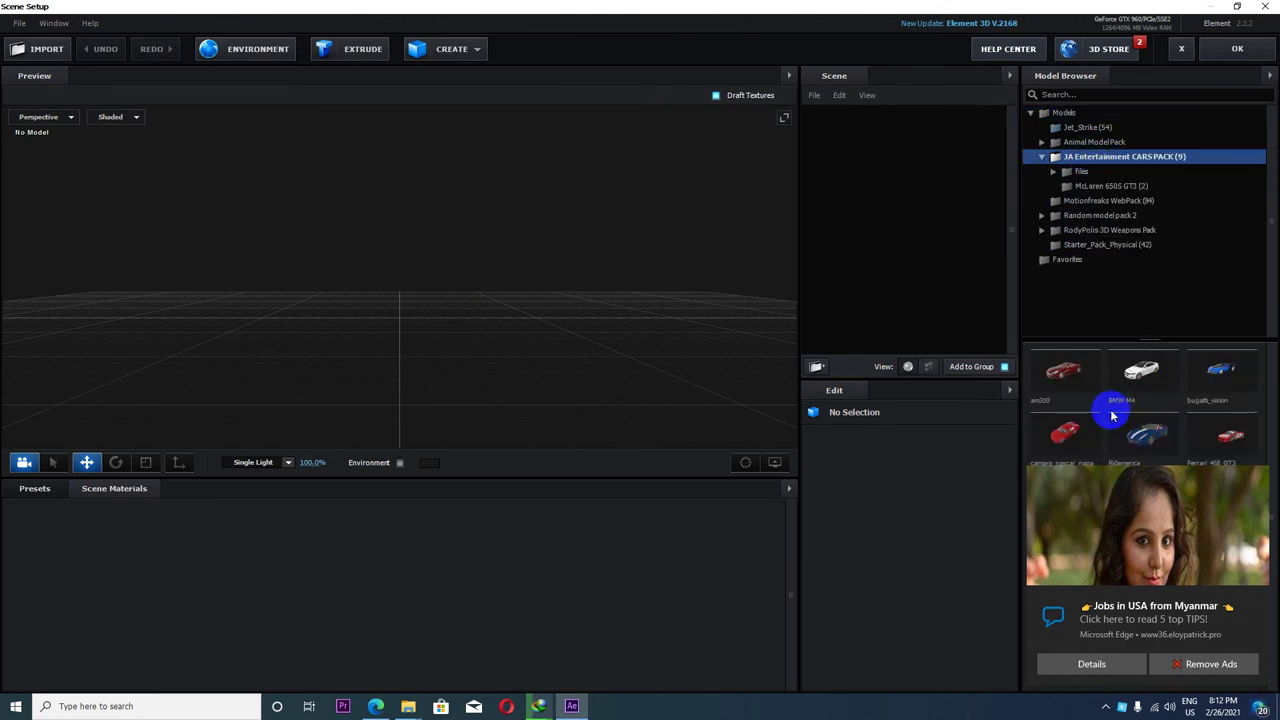
{"action": "left_click", "coordinate": [1155, 374]}
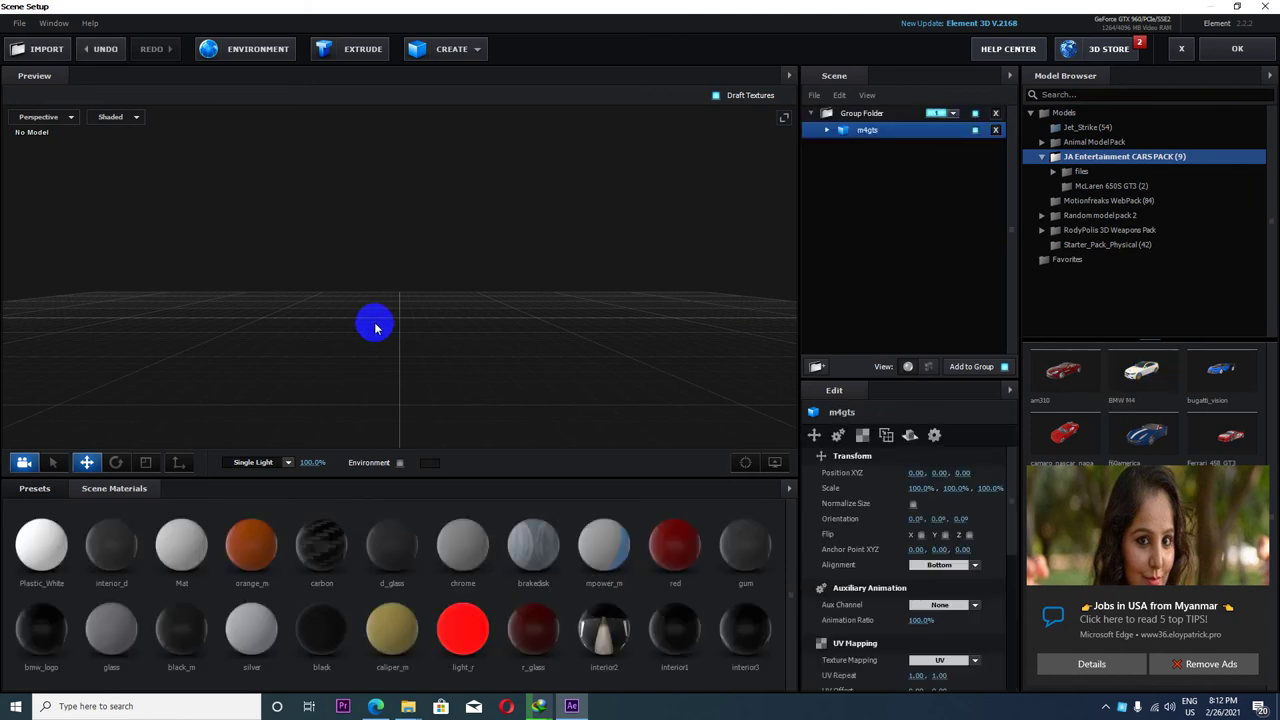
{"action": "left_click_drag", "start_coordinate": [508, 288], "coordinate": [420, 286]}
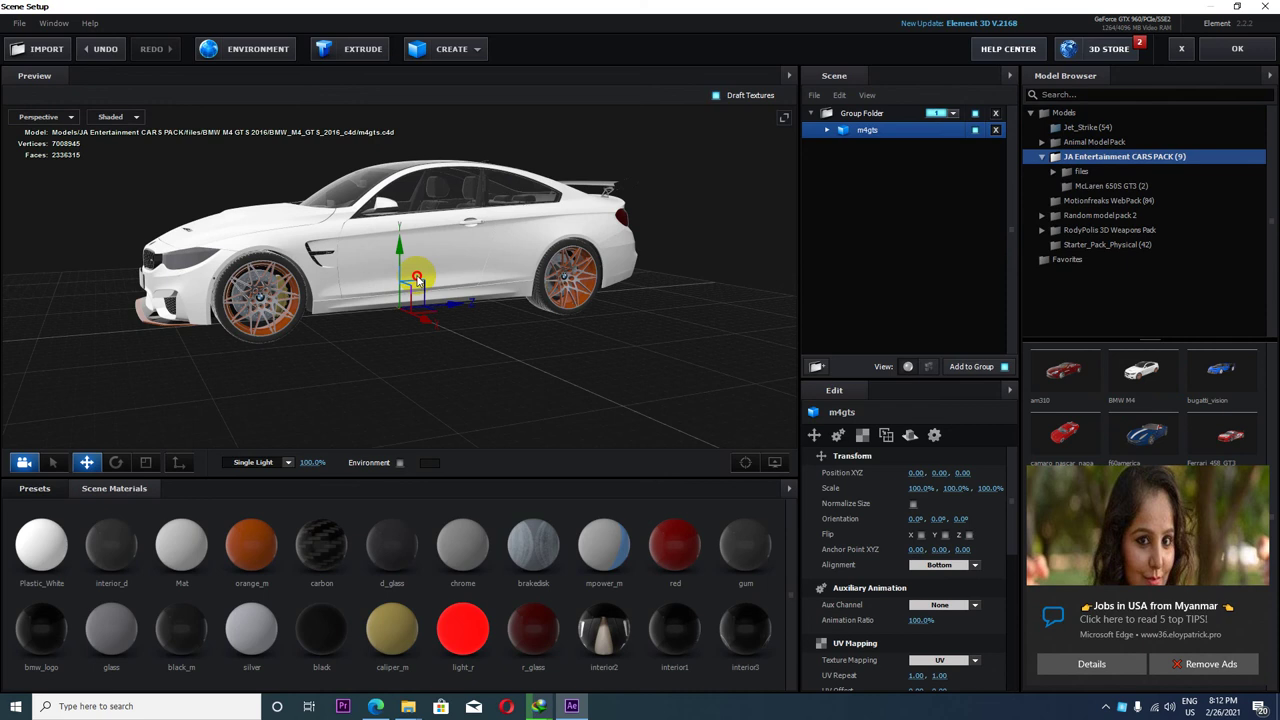
{"action": "scroll", "coordinate": [511, 263], "scroll_direction": "up", "scroll_amount": 2}
{"action": "scroll", "coordinate": [503, 257], "scroll_direction": "down", "scroll_amount": 1}
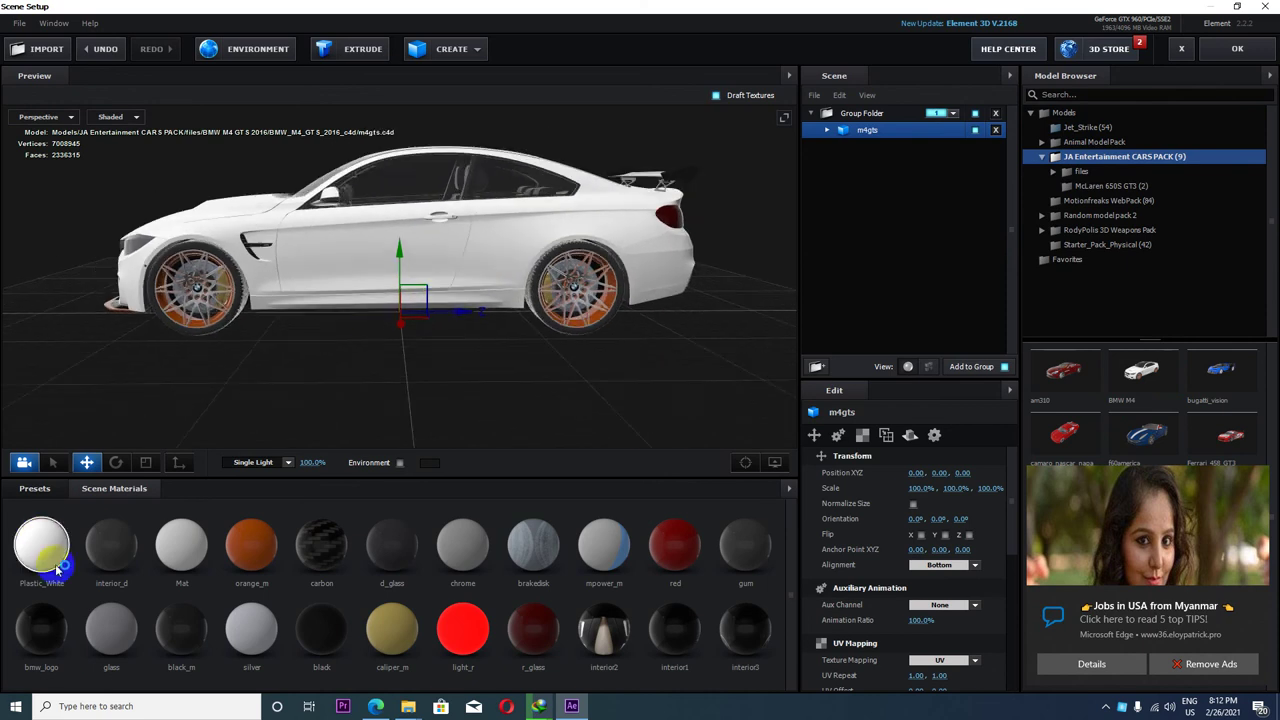
{"action": "left_click", "coordinate": [34, 489]}
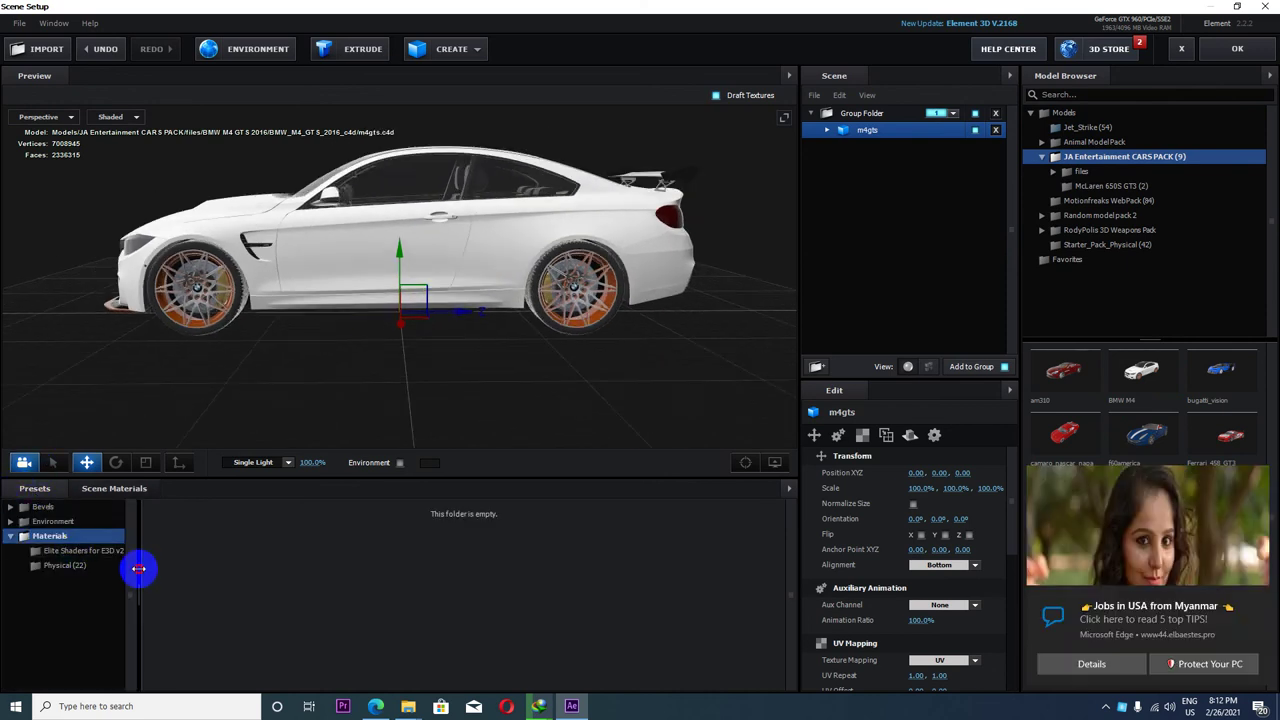
{"action": "left_click_drag", "start_coordinate": [139, 568], "coordinate": [204, 566]}
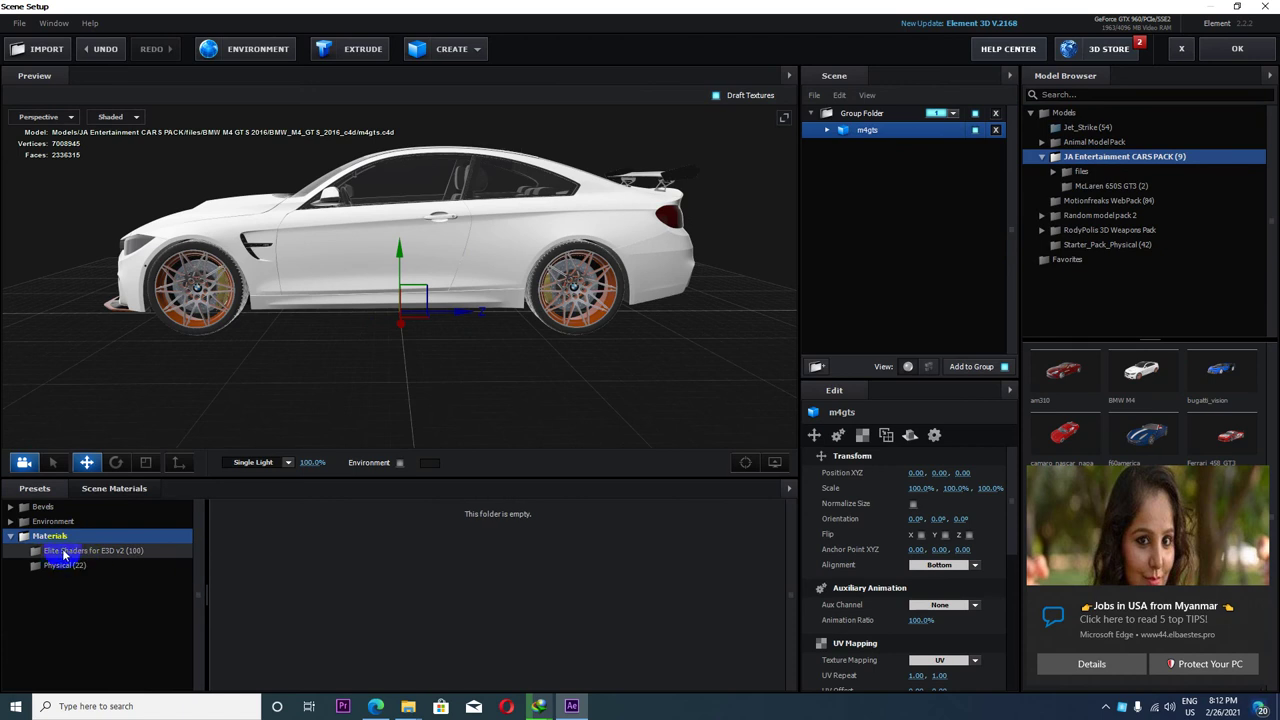
Step: Show Elite Shaders for E3D v2 materials and try Bronze tile, Ice cream and Hot sand on the car
{"action": "left_click", "coordinate": [64, 553]}
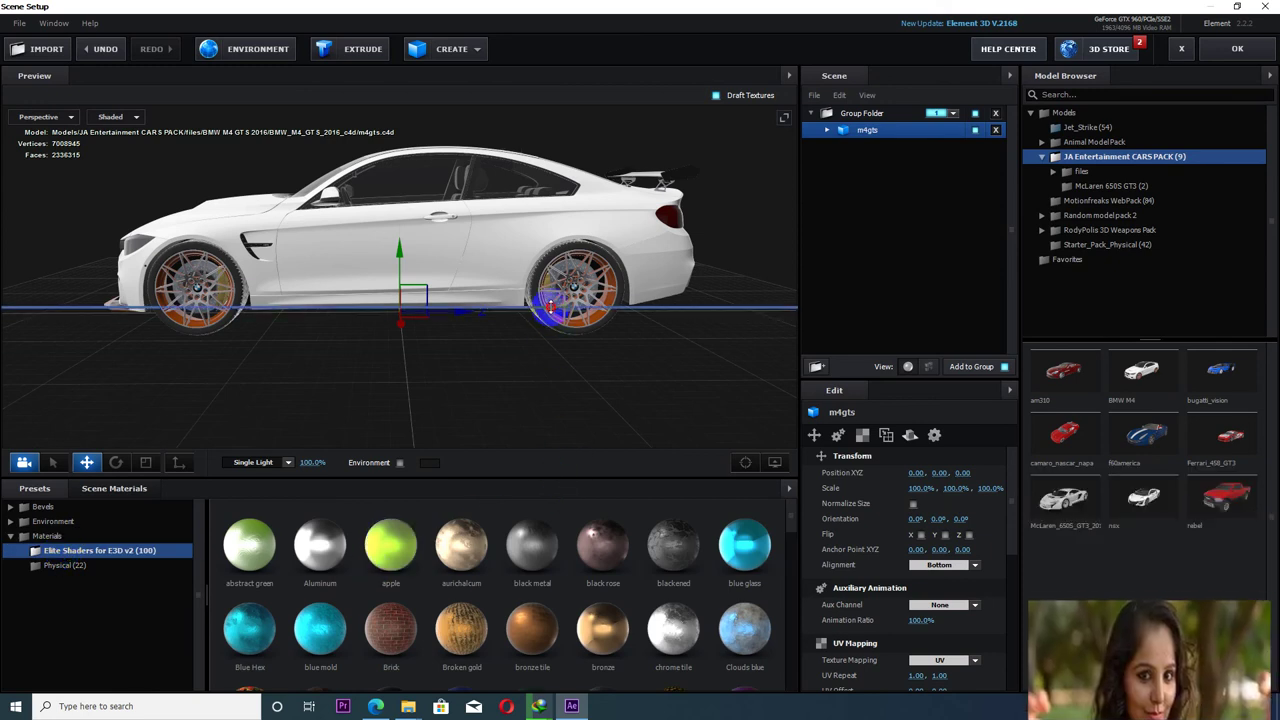
{"action": "left_click_drag", "start_coordinate": [555, 478], "coordinate": [555, 310]}
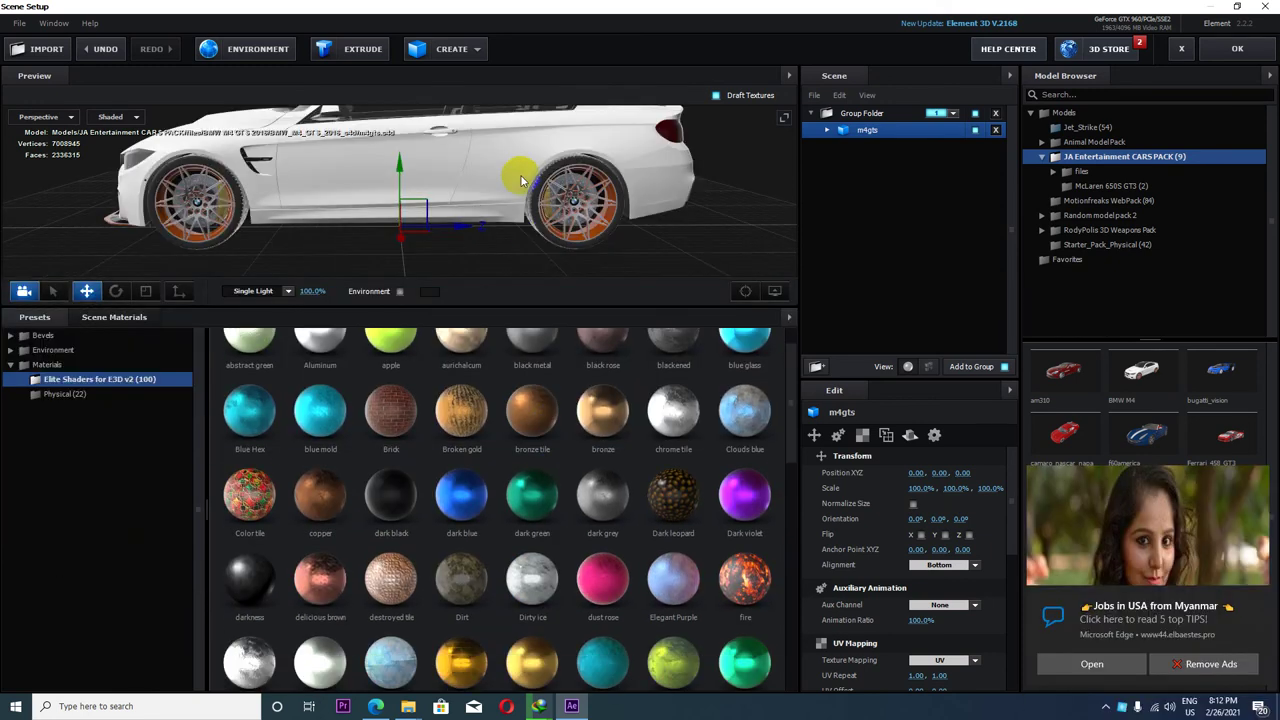
{"action": "left_click_drag", "start_coordinate": [549, 478], "coordinate": [522, 190]}
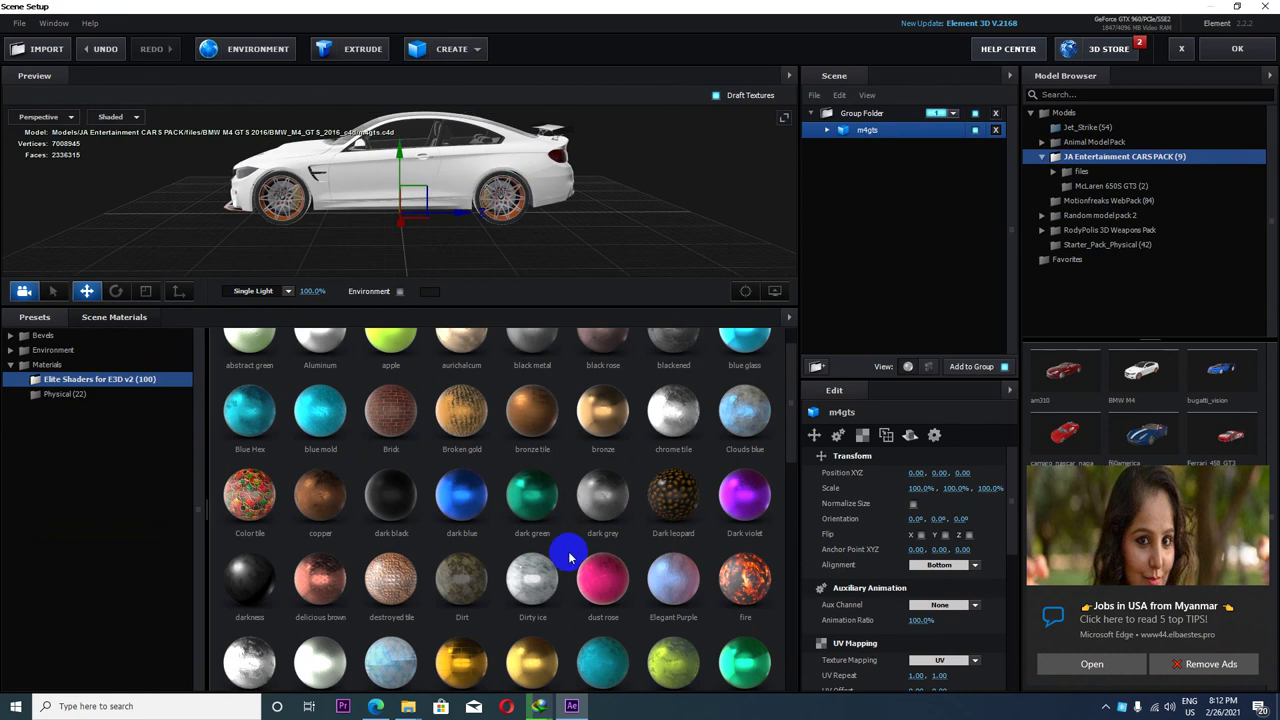
{"action": "scroll", "coordinate": [571, 557], "scroll_direction": "down", "scroll_amount": 3}
{"action": "scroll", "coordinate": [586, 549], "scroll_direction": "down", "scroll_amount": 1}
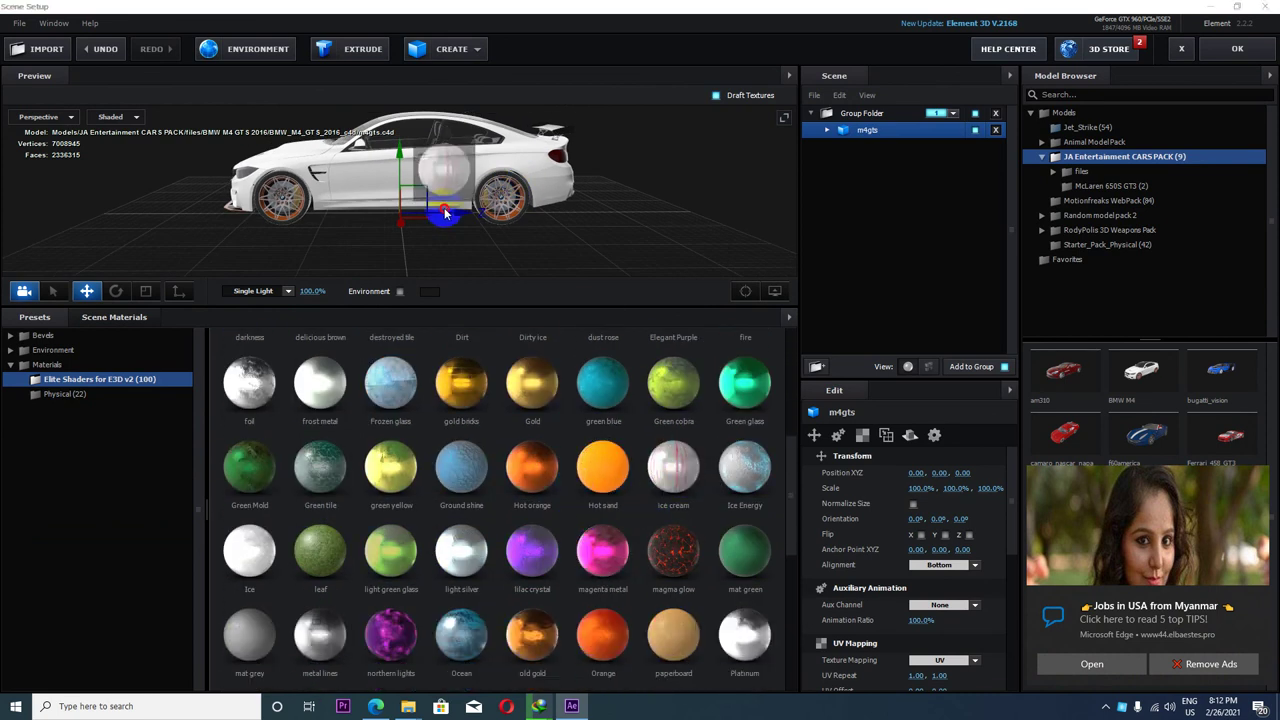
{"action": "mouse_move", "coordinate": [686, 483]}
{"action": "left_mouse_down"}
{"action": "mouse_move", "coordinate": [462, 183]}
{"action": "mouse_move", "coordinate": [446, 204]}
{"action": "mouse_move", "coordinate": [470, 235]}
{"action": "left_mouse_up"}
{"action": "scroll", "coordinate": [414, 177], "scroll_direction": "up", "scroll_amount": 5}
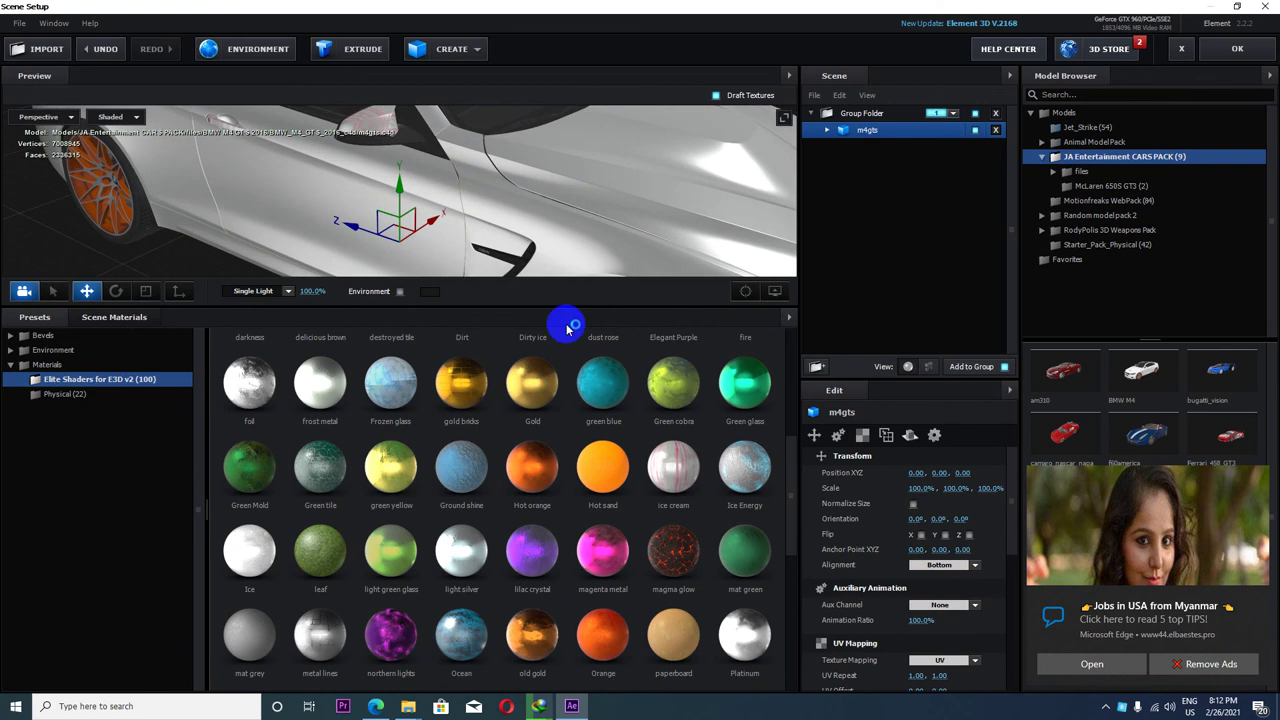
{"action": "mouse_move", "coordinate": [603, 465]}
{"action": "left_mouse_down"}
{"action": "mouse_move", "coordinate": [590, 252]}
{"action": "mouse_move", "coordinate": [529, 191]}
{"action": "mouse_move", "coordinate": [420, 191]}
{"action": "mouse_move", "coordinate": [471, 177]}
{"action": "left_mouse_up"}
{"action": "scroll", "coordinate": [624, 219], "scroll_direction": "down", "scroll_amount": 5}
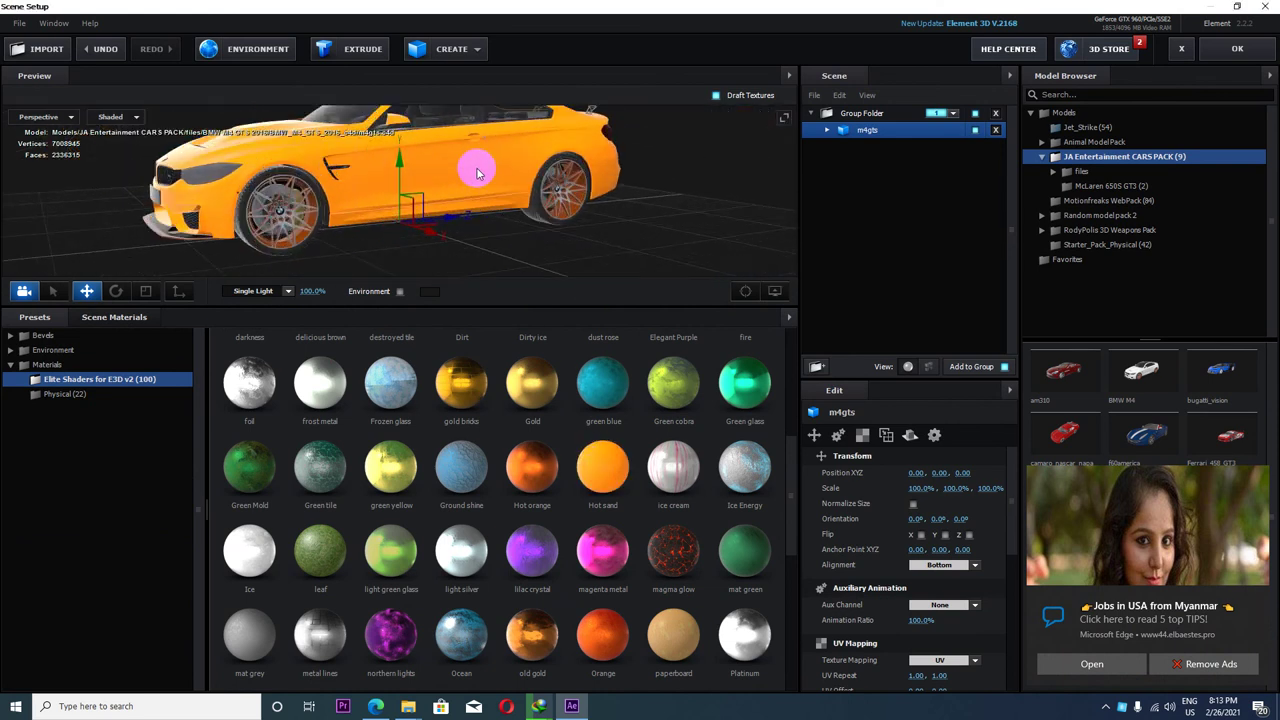
{"action": "scroll", "coordinate": [329, 180], "scroll_direction": "up", "scroll_amount": 5}
Step: Zoom in on the car's side and apply the Ocean material to the body
{"action": "mouse_move", "coordinate": [329, 180]}
{"action": "left_mouse_down"}
{"action": "mouse_move", "coordinate": [451, 208]}
{"action": "mouse_move", "coordinate": [505, 204]}
{"action": "left_mouse_up"}
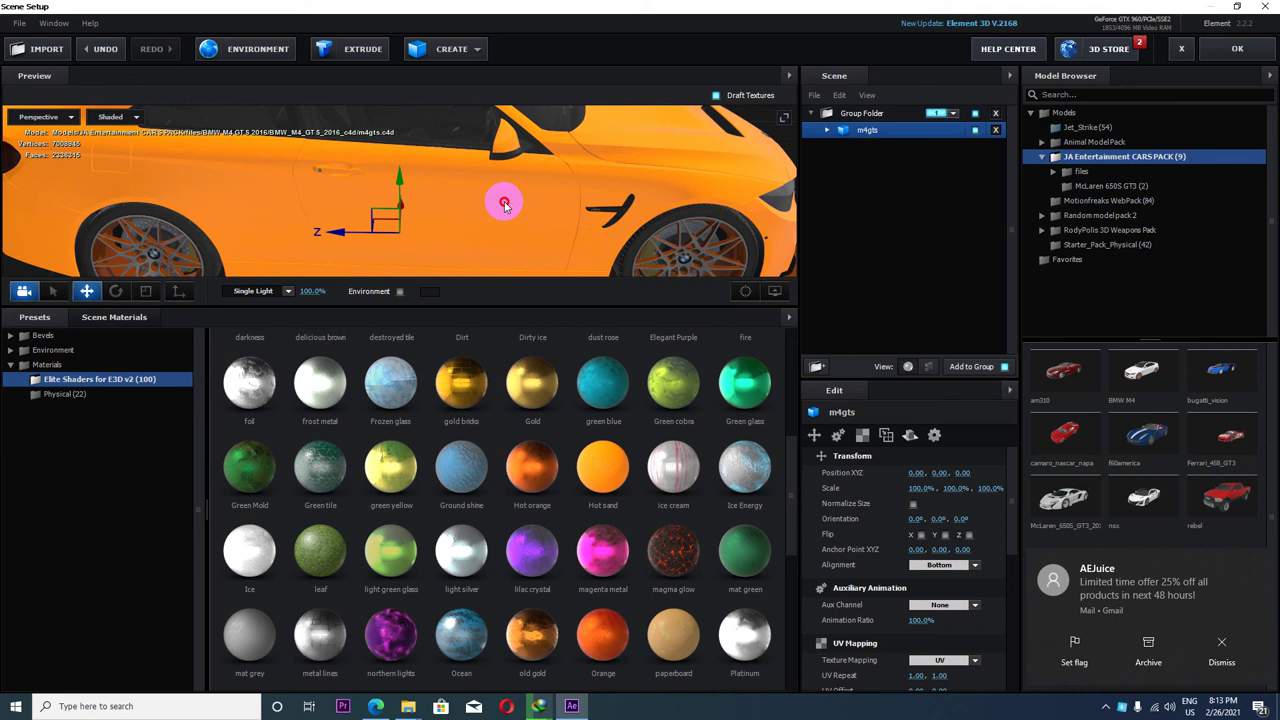
{"action": "scroll", "coordinate": [506, 330], "scroll_direction": "down", "scroll_amount": 2}
{"action": "scroll", "coordinate": [452, 484], "scroll_direction": "down", "scroll_amount": 1}
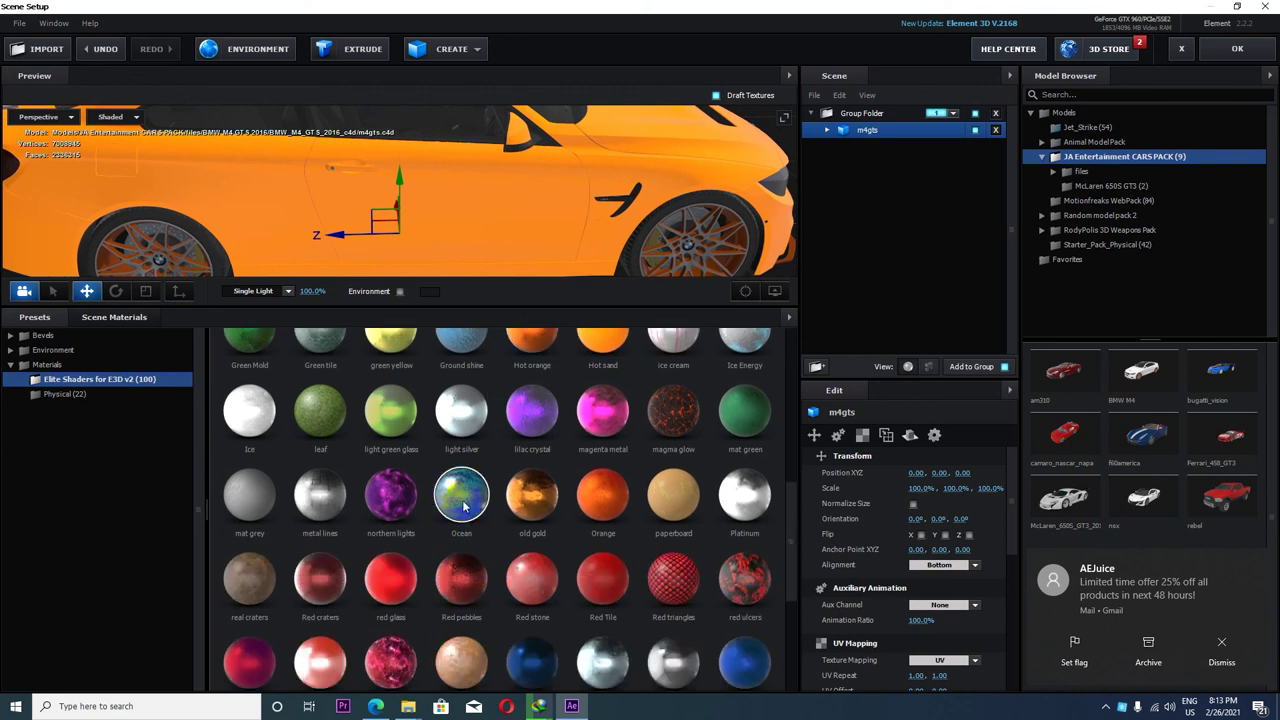
{"action": "left_click_drag", "start_coordinate": [463, 507], "coordinate": [266, 220]}
{"action": "scroll", "coordinate": [350, 222], "scroll_direction": "down", "scroll_amount": 3}
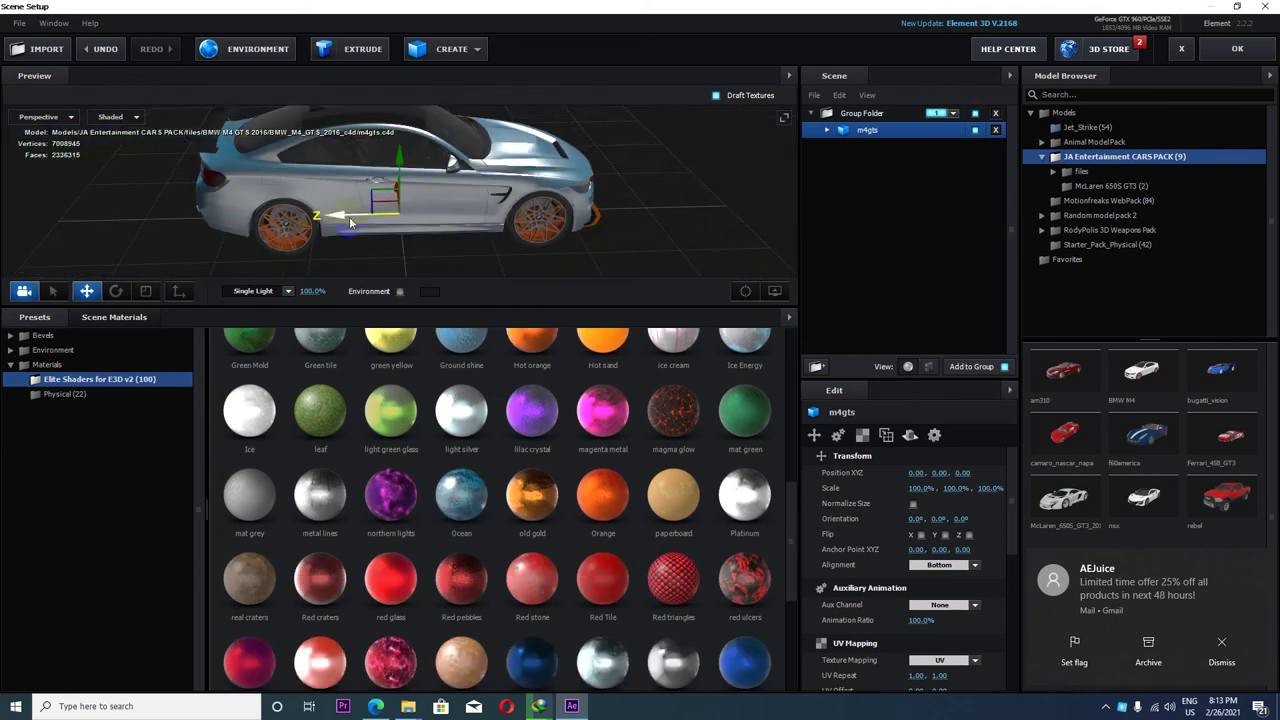
Step: Orbit around the car to inspect it from the front and rear
{"action": "left_click_drag", "start_coordinate": [350, 222], "coordinate": [241, 178]}
{"action": "left_click_drag", "start_coordinate": [357, 151], "coordinate": [145, 387]}
{"action": "mouse_move", "coordinate": [335, 202]}
{"action": "left_mouse_down"}
{"action": "mouse_move", "coordinate": [383, 212]}
{"action": "mouse_move", "coordinate": [338, 186]}
{"action": "left_mouse_up"}
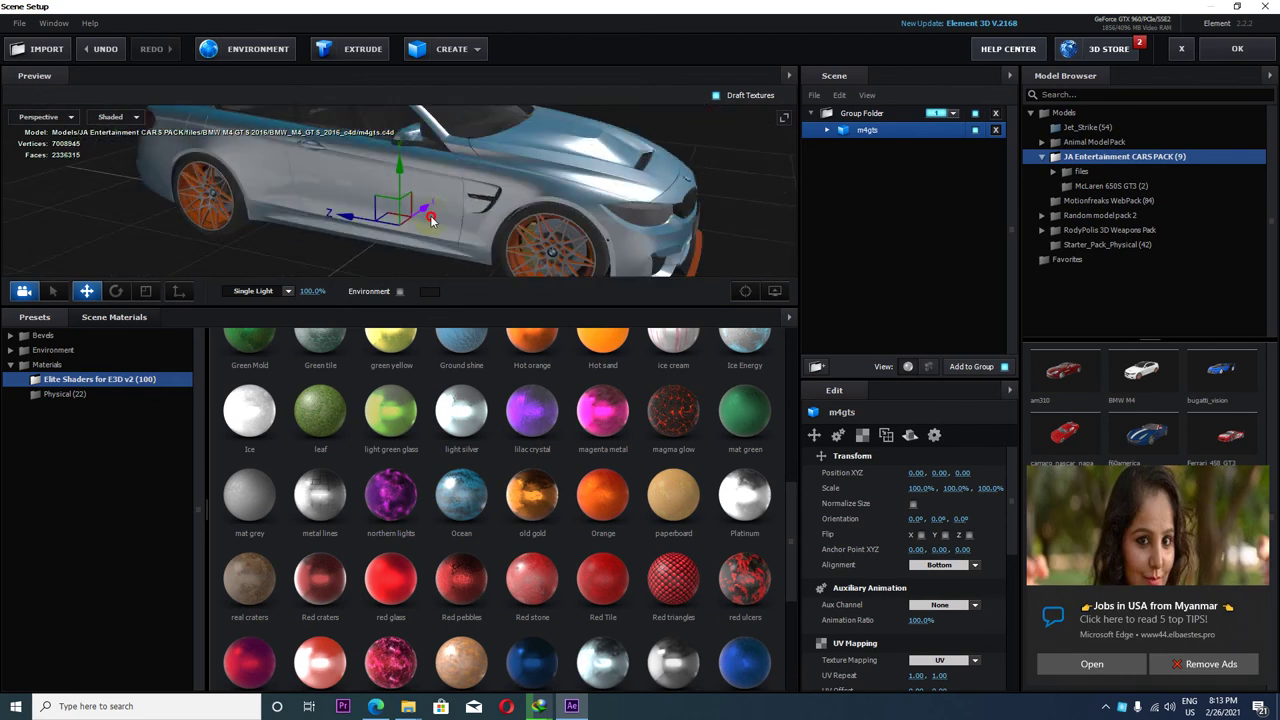
{"action": "scroll", "coordinate": [338, 186], "scroll_direction": "up", "scroll_amount": 3}
{"action": "scroll", "coordinate": [362, 208], "scroll_direction": "up", "scroll_amount": 3}
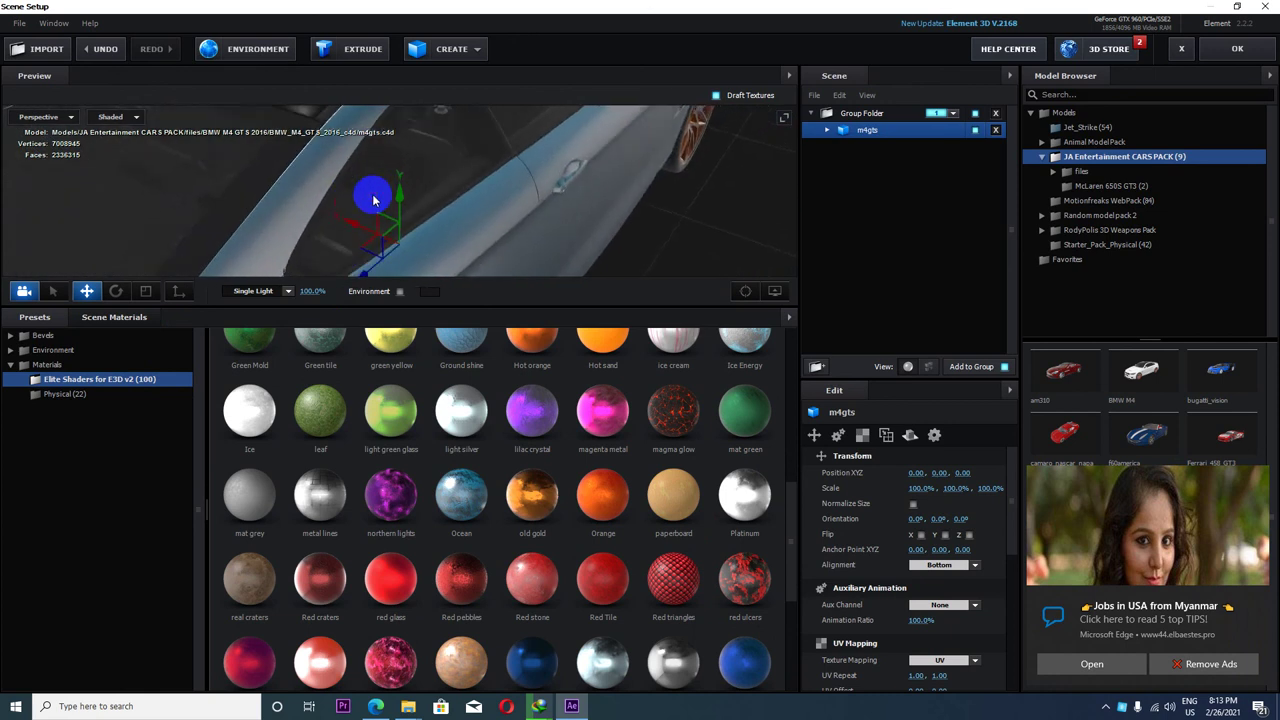
{"action": "scroll", "coordinate": [370, 195], "scroll_direction": "down", "scroll_amount": 5}
{"action": "left_click_drag", "start_coordinate": [370, 195], "coordinate": [451, 335]}
{"action": "scroll", "coordinate": [450, 335], "scroll_direction": "down", "scroll_amount": 3}
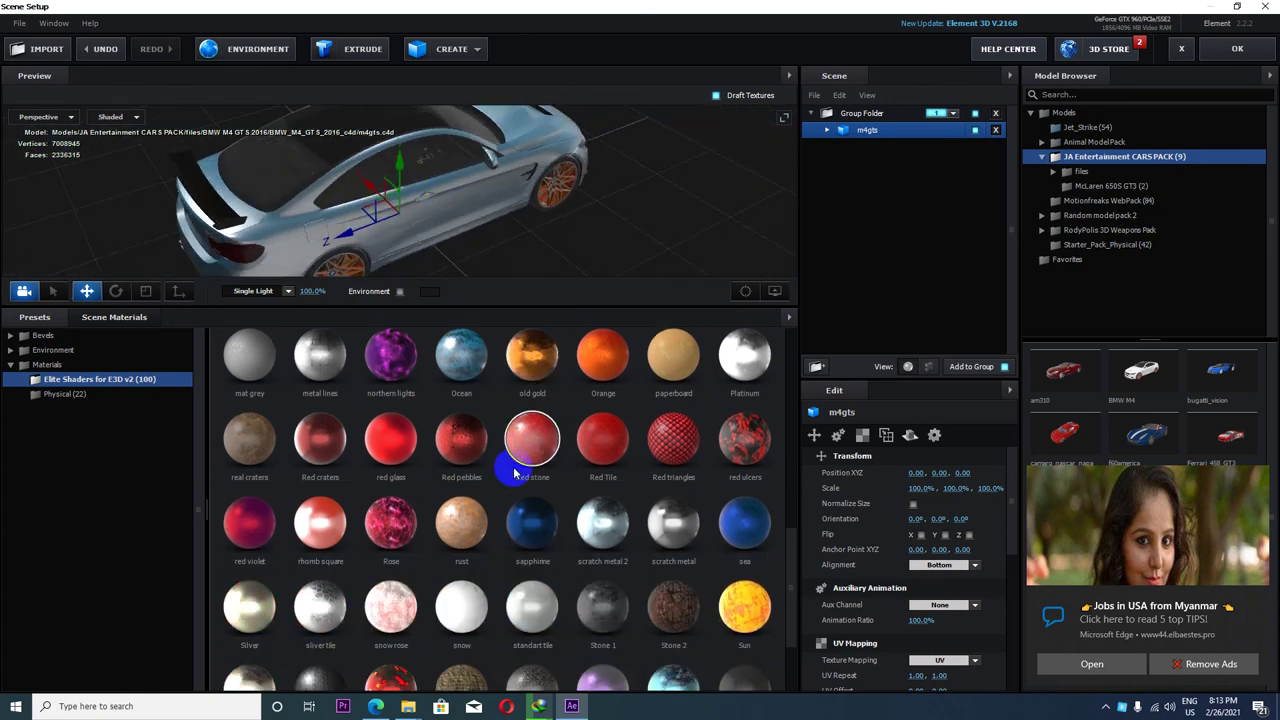
{"action": "left_click_drag", "start_coordinate": [391, 515], "coordinate": [463, 222]}
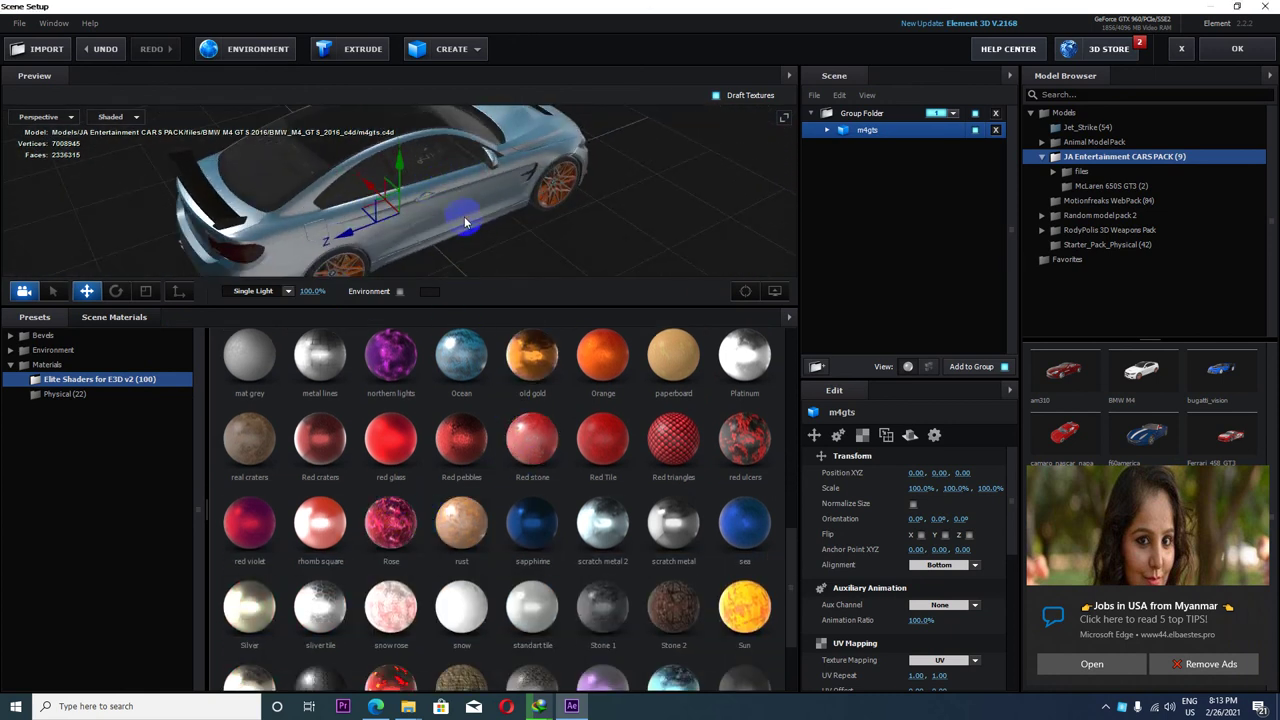
Step: Apply Rose, then scratch metal to the car body and move the car left to X -2.31
{"action": "left_click_drag", "start_coordinate": [540, 205], "coordinate": [574, 295]}
{"action": "mouse_move", "coordinate": [673, 522]}
{"action": "left_mouse_down"}
{"action": "mouse_move", "coordinate": [531, 194]}
{"action": "mouse_move", "coordinate": [459, 272]}
{"action": "left_mouse_up"}
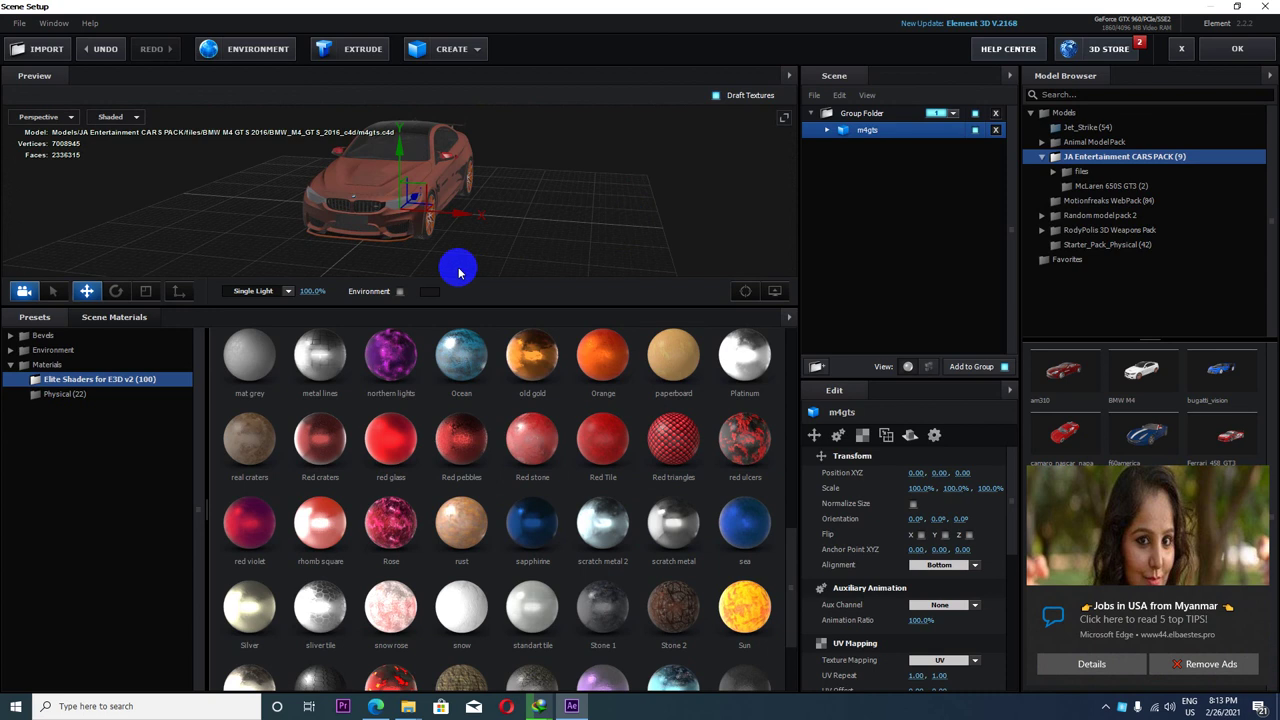
{"action": "scroll", "coordinate": [434, 430], "scroll_direction": "down", "scroll_amount": 3}
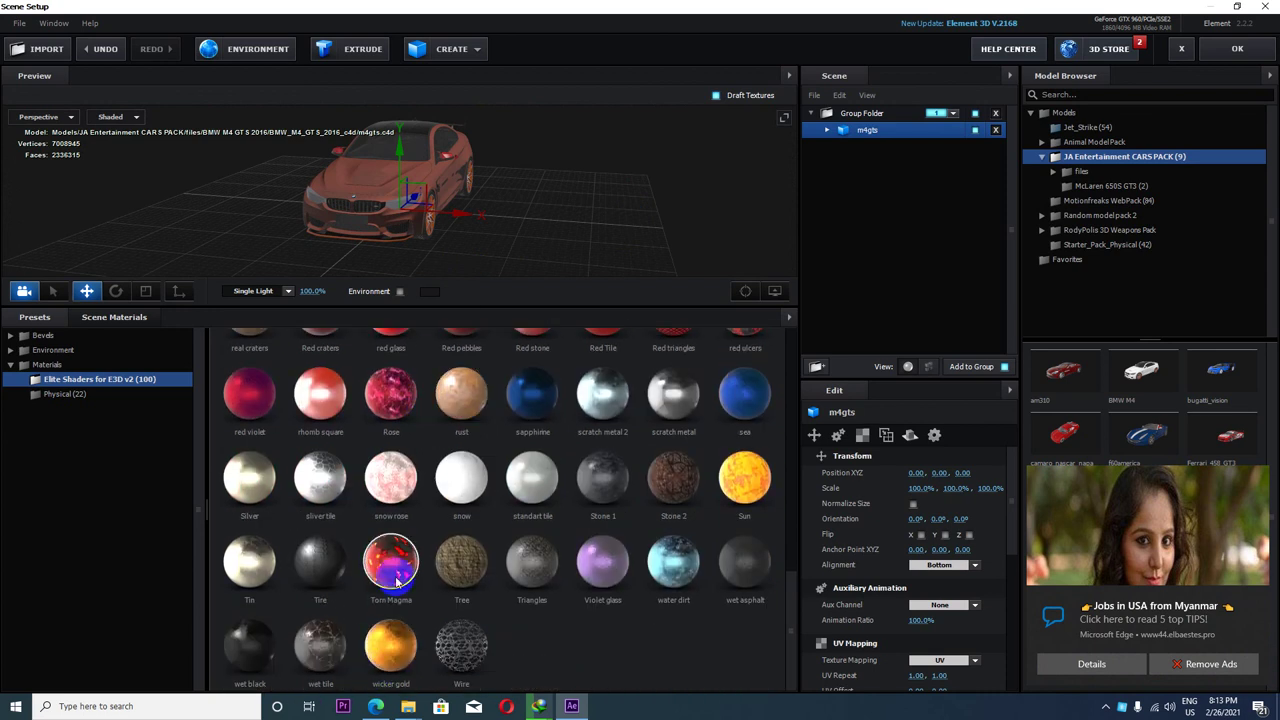
{"action": "left_click_drag", "start_coordinate": [401, 566], "coordinate": [346, 128]}
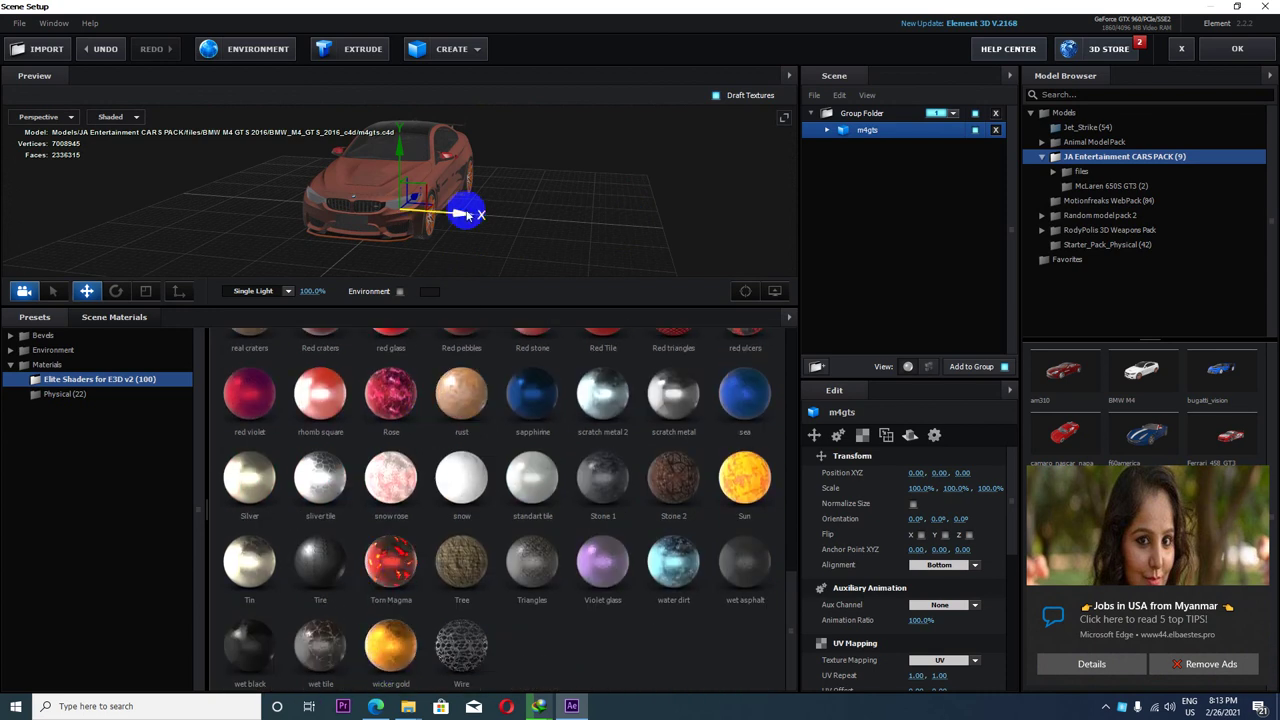
Step: Add a sphere and give it the silver tile material
{"action": "left_click", "coordinate": [476, 52]}
{"action": "left_click", "coordinate": [454, 80]}
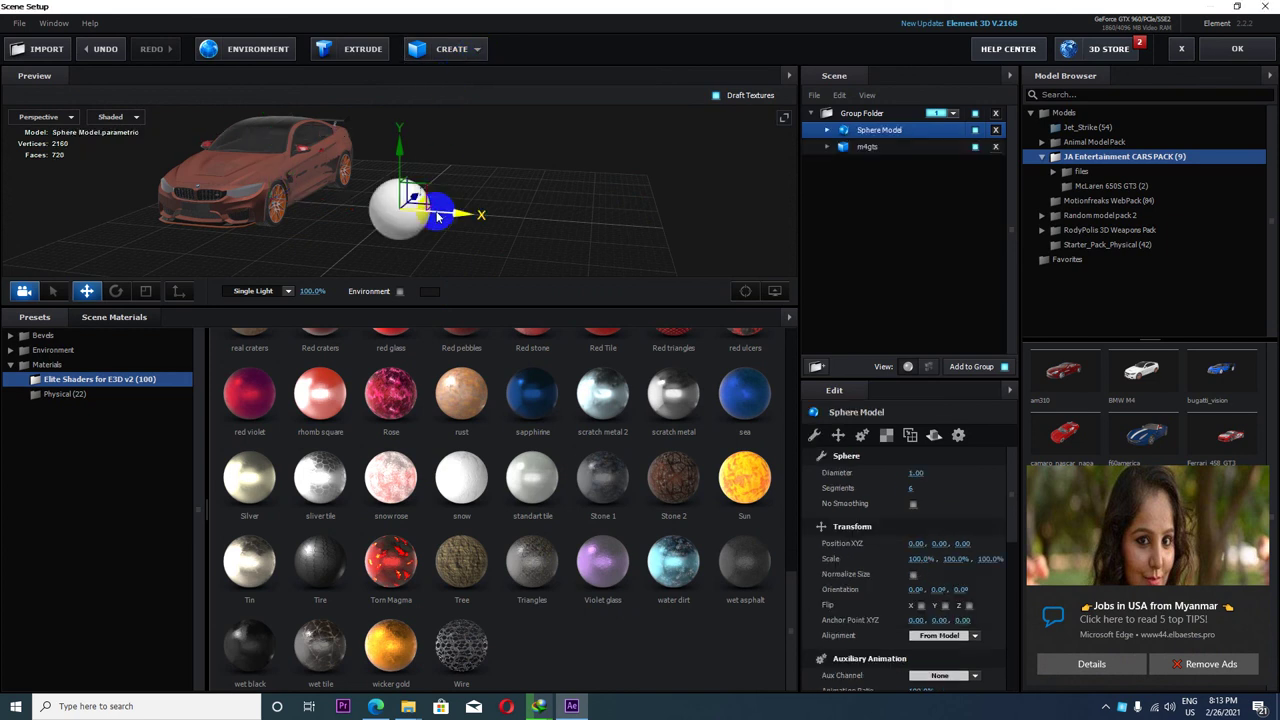
{"action": "scroll", "coordinate": [437, 216], "scroll_direction": "up", "scroll_amount": 3}
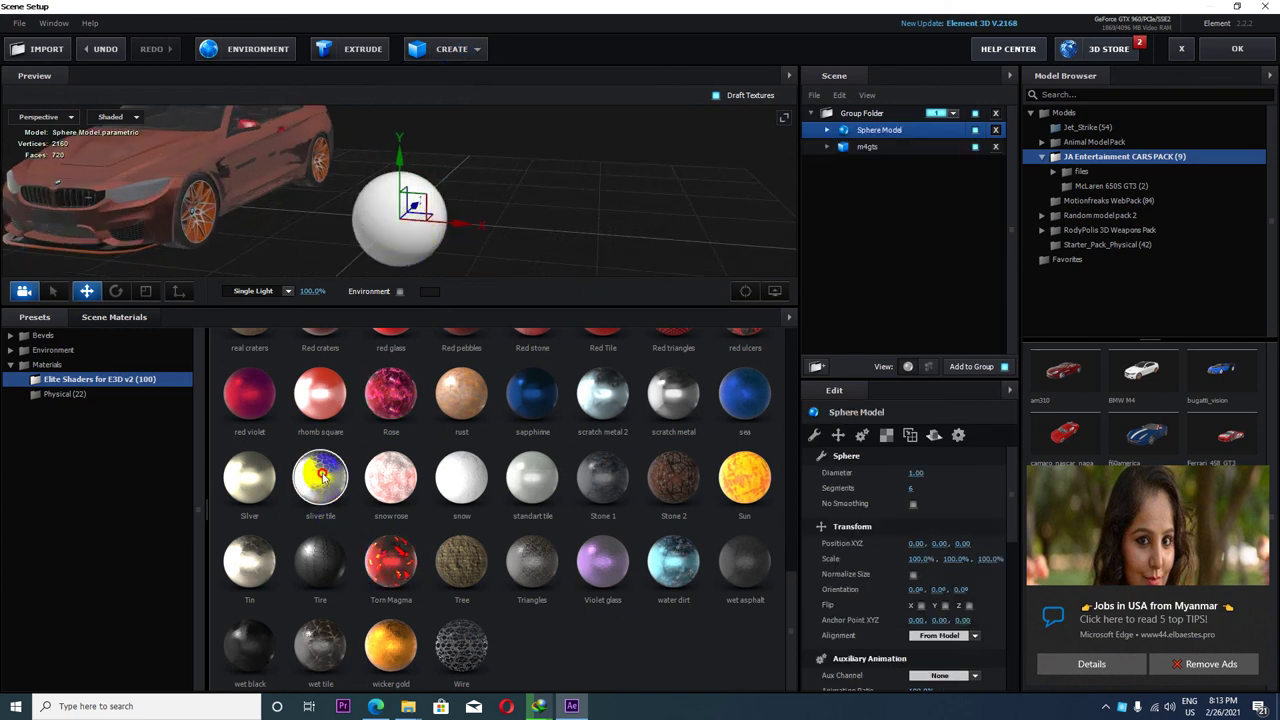
{"action": "mouse_move", "coordinate": [321, 477]}
{"action": "left_mouse_down"}
{"action": "mouse_move", "coordinate": [393, 227]}
{"action": "mouse_move", "coordinate": [366, 229]}
{"action": "mouse_move", "coordinate": [457, 234]}
{"action": "mouse_move", "coordinate": [434, 84]}
{"action": "left_mouse_up"}
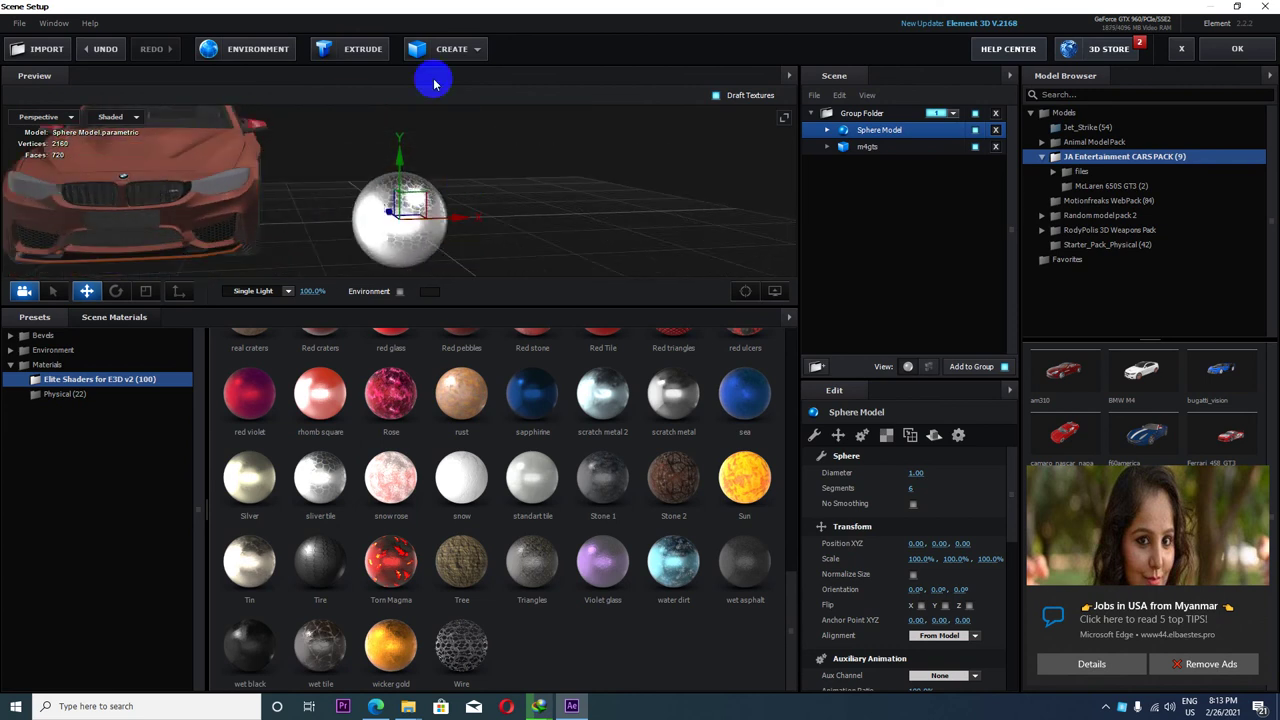
Step: Add a second sphere, move it right to X 1.36, and apply the sea material
{"action": "left_click", "coordinate": [487, 56]}
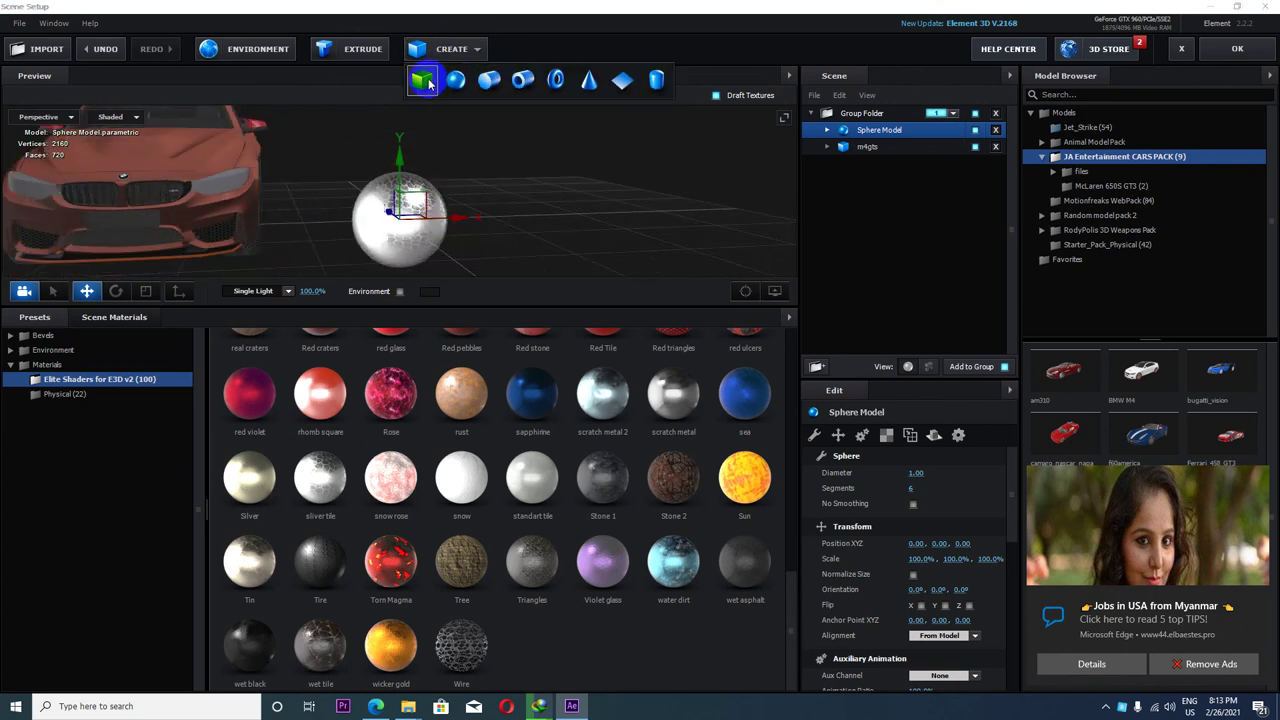
{"action": "left_click", "coordinate": [455, 82]}
{"action": "left_click_drag", "start_coordinate": [461, 233], "coordinate": [522, 234]}
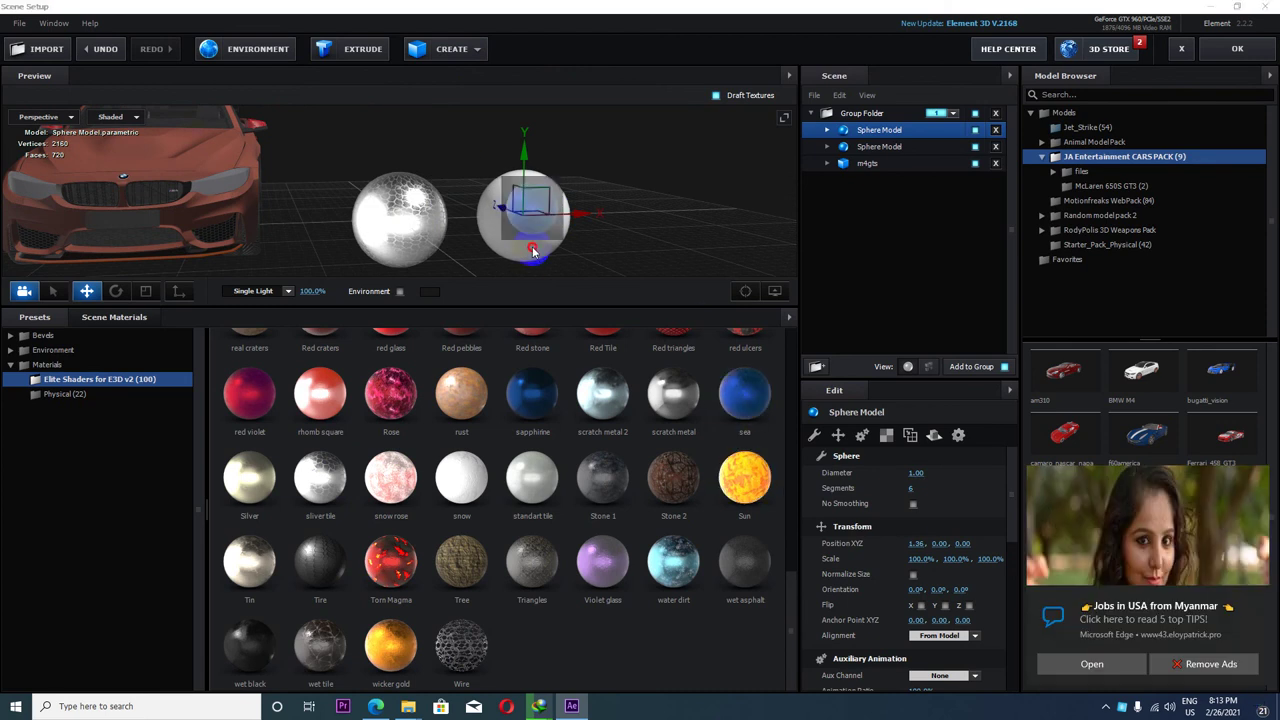
{"action": "left_click_drag", "start_coordinate": [733, 447], "coordinate": [530, 250]}
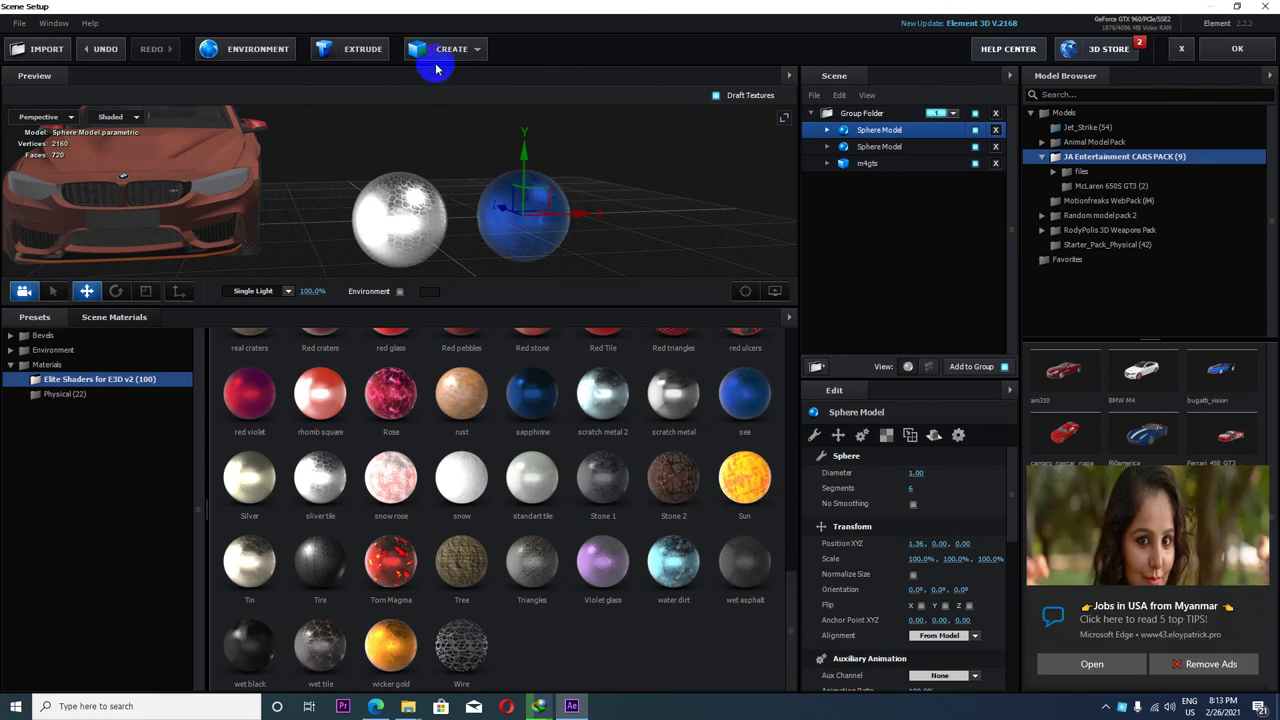
{"action": "left_click", "coordinate": [477, 52]}
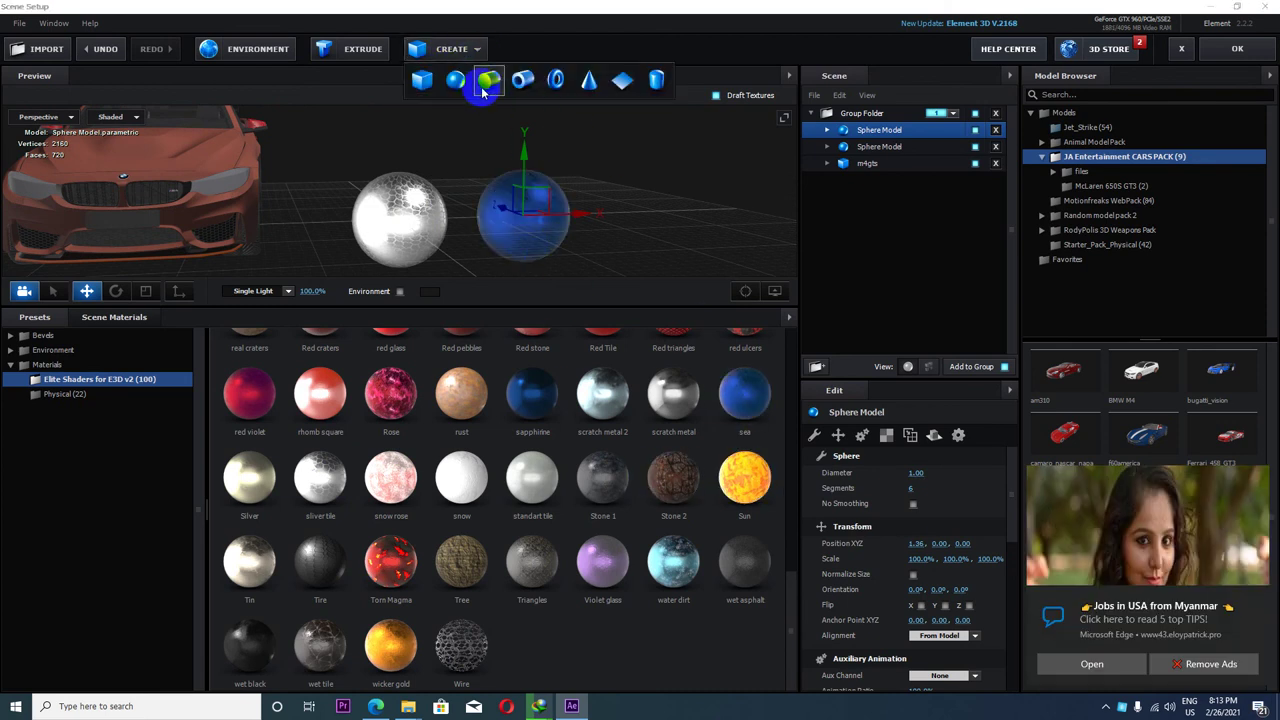
Step: Add a box at X 2.84 right of the blue sphere and apply the Dirt material
{"action": "left_click", "coordinate": [420, 84]}
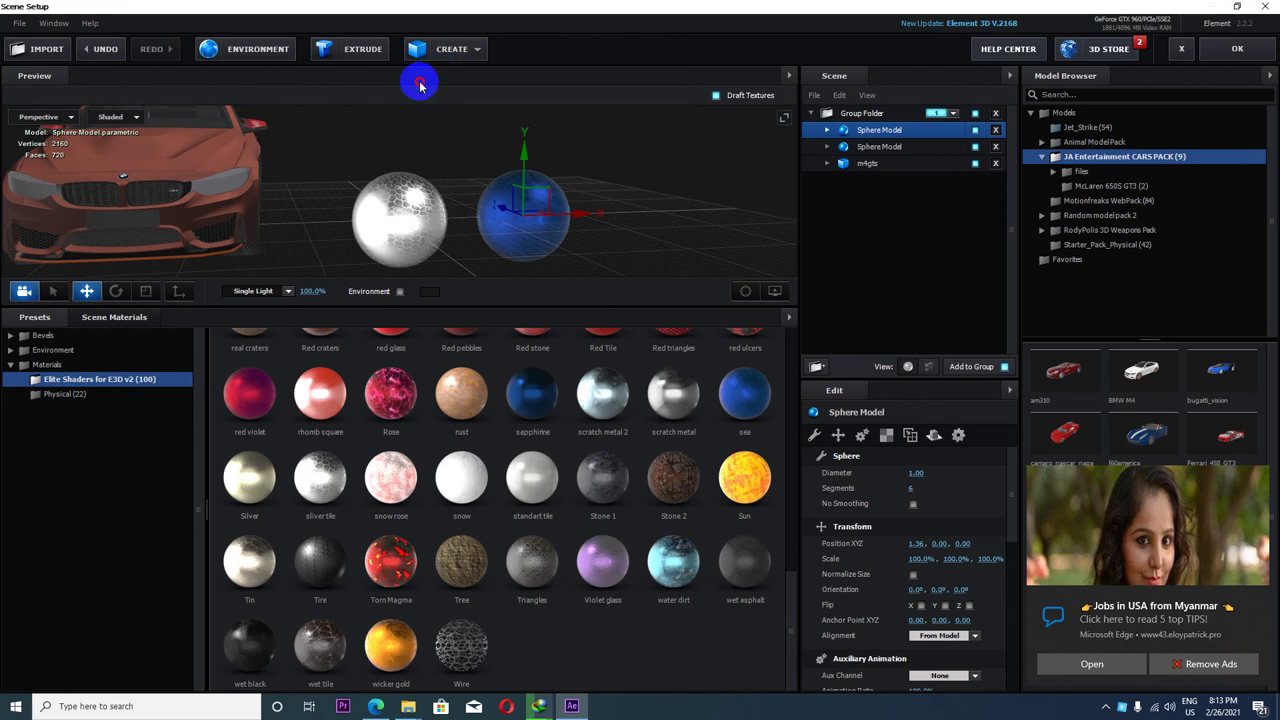
{"action": "left_click_drag", "start_coordinate": [428, 232], "coordinate": [632, 235]}
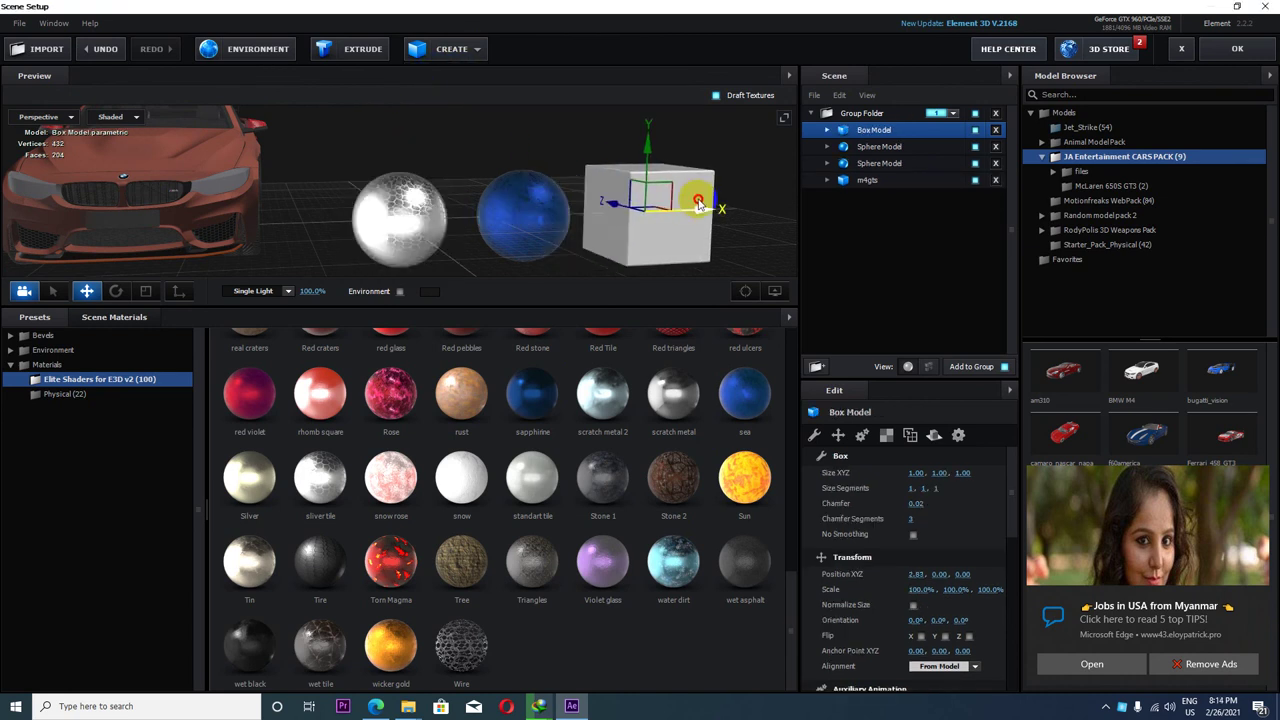
{"action": "scroll", "coordinate": [635, 224], "scroll_direction": "down", "scroll_amount": 3}
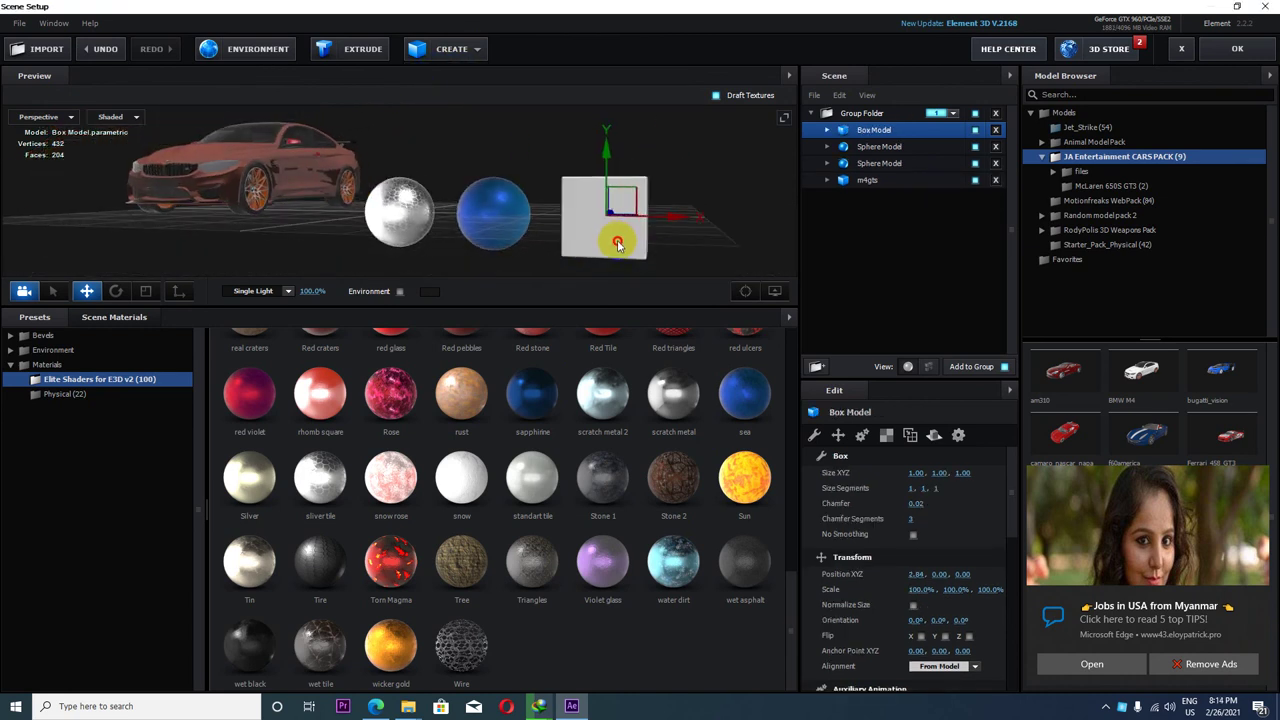
{"action": "scroll", "coordinate": [668, 560], "scroll_direction": "up", "scroll_amount": 4}
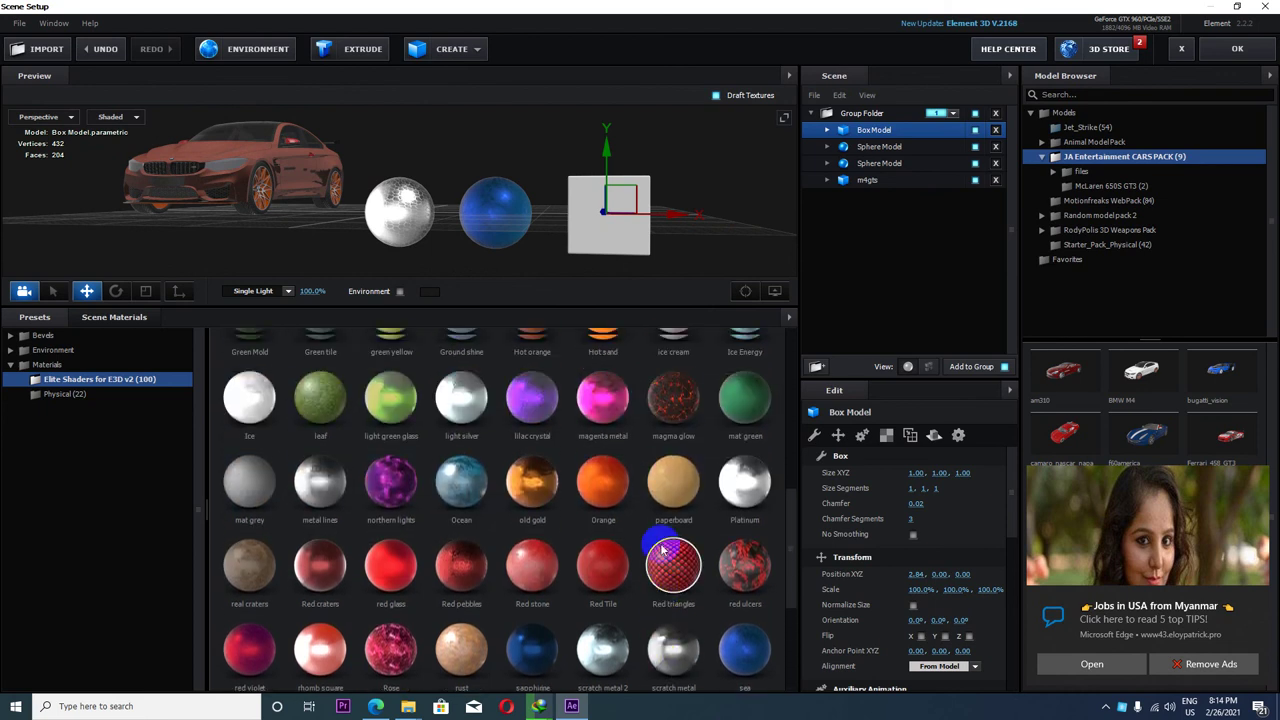
{"action": "scroll", "coordinate": [386, 458], "scroll_direction": "up", "scroll_amount": 2}
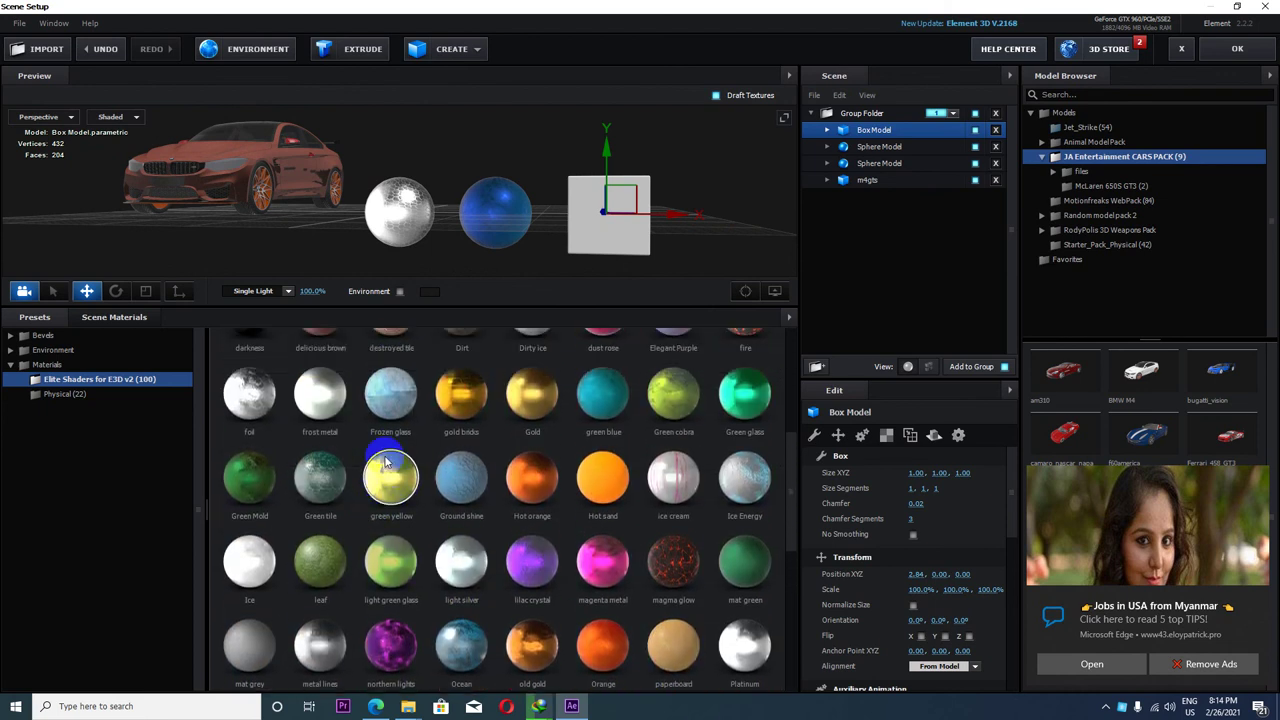
{"action": "scroll", "coordinate": [388, 459], "scroll_direction": "up", "scroll_amount": 3}
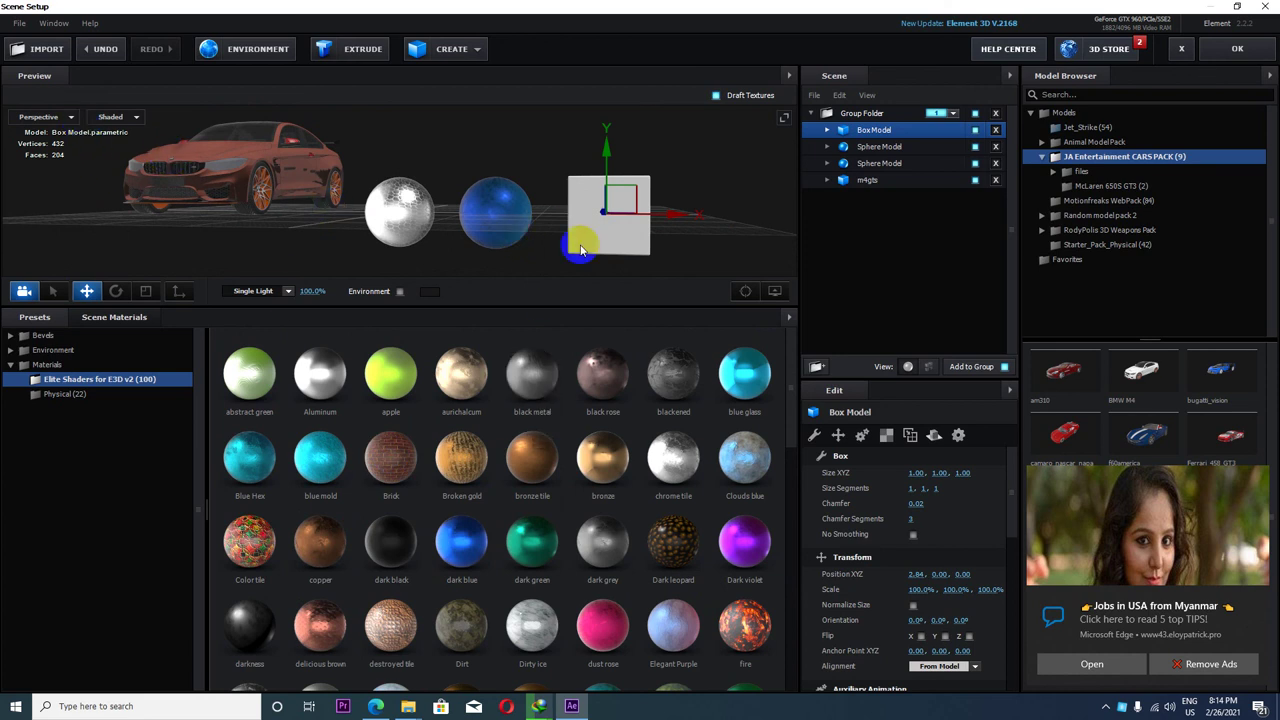
{"action": "scroll", "coordinate": [517, 517], "scroll_direction": "down", "scroll_amount": 2}
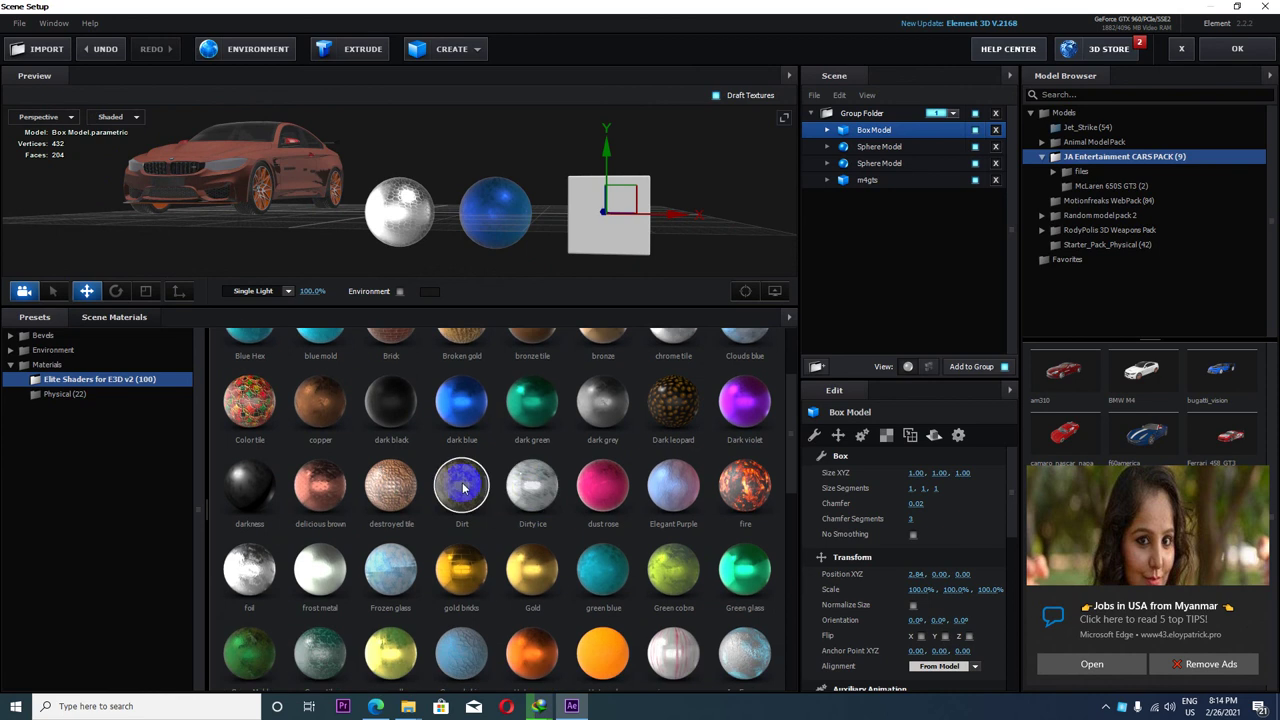
{"action": "left_click_drag", "start_coordinate": [463, 487], "coordinate": [575, 285]}
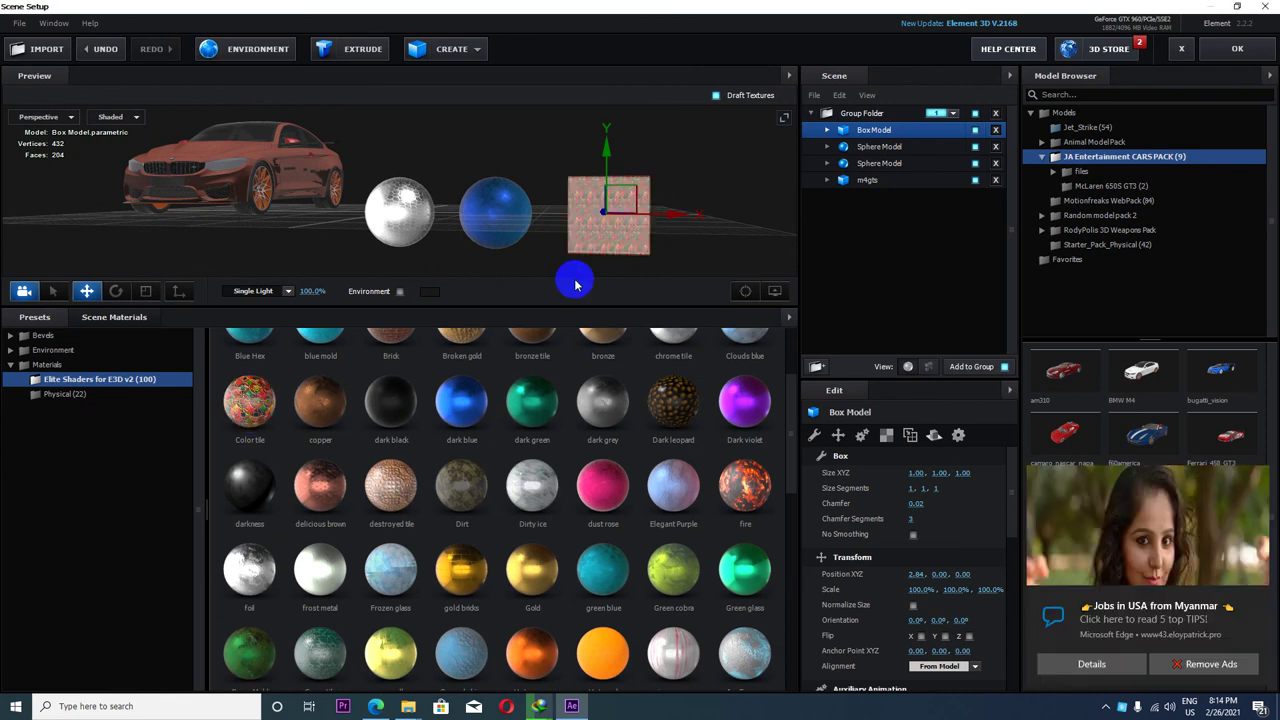
{"action": "mouse_move", "coordinate": [655, 262]}
{"action": "left_mouse_down"}
{"action": "mouse_move", "coordinate": [671, 243]}
{"action": "mouse_move", "coordinate": [426, 225]}
{"action": "mouse_move", "coordinate": [330, 235]}
{"action": "left_mouse_up"}
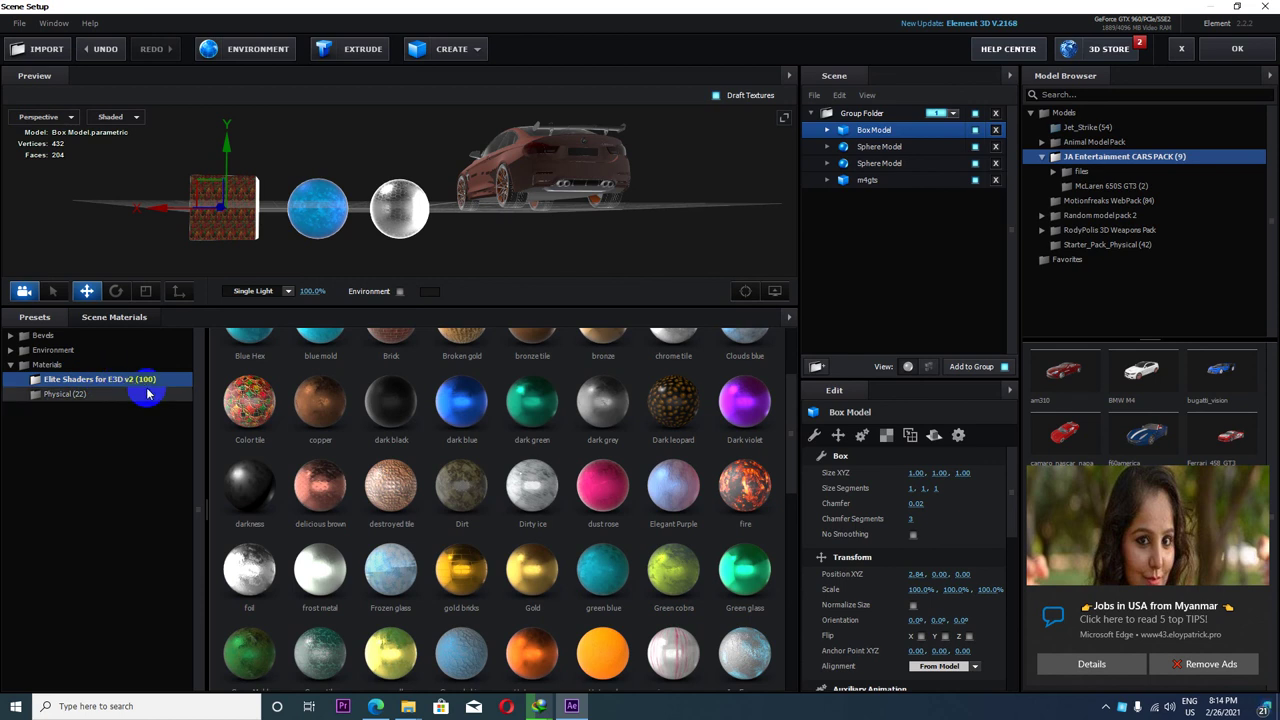
Step: Orbit around the car, spheres and box, nudging the blue sphere just left of the box
{"action": "scroll", "coordinate": [445, 440], "scroll_direction": "up", "scroll_amount": 2}
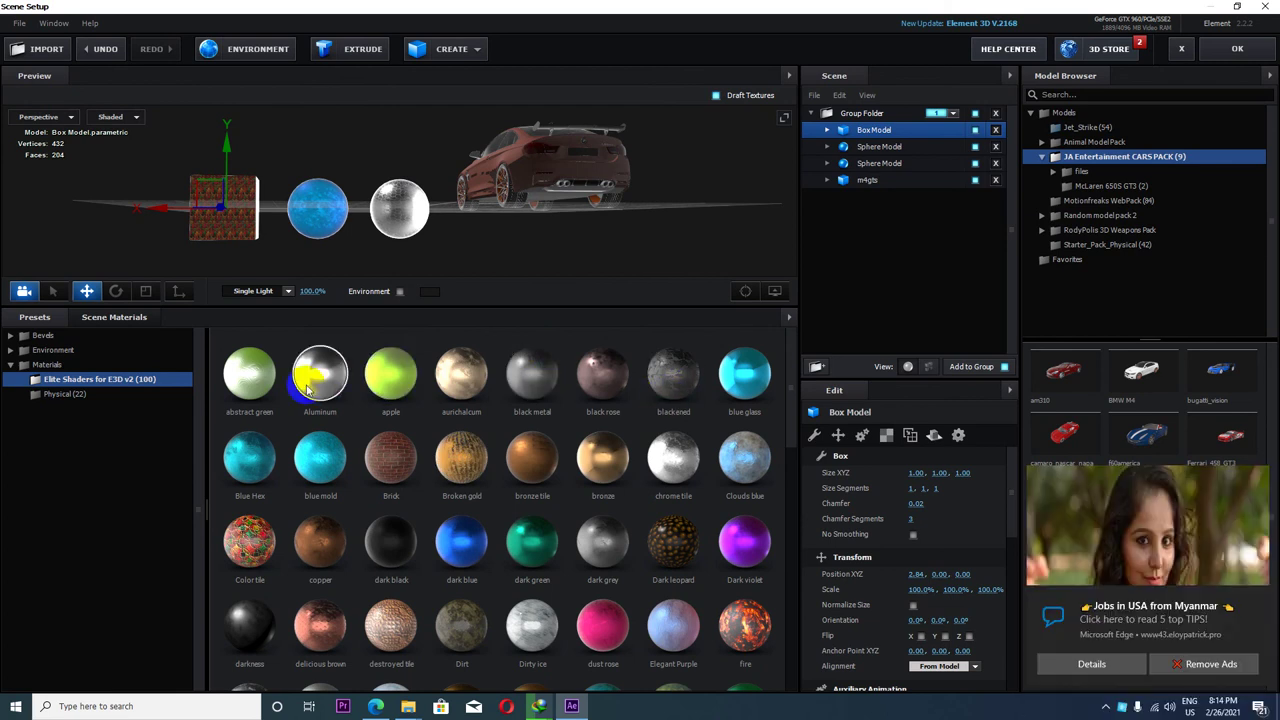
{"action": "mouse_move", "coordinate": [787, 408]}
{"action": "left_mouse_down"}
{"action": "mouse_move", "coordinate": [806, 630]}
{"action": "mouse_move", "coordinate": [730, 670]}
{"action": "left_mouse_up"}
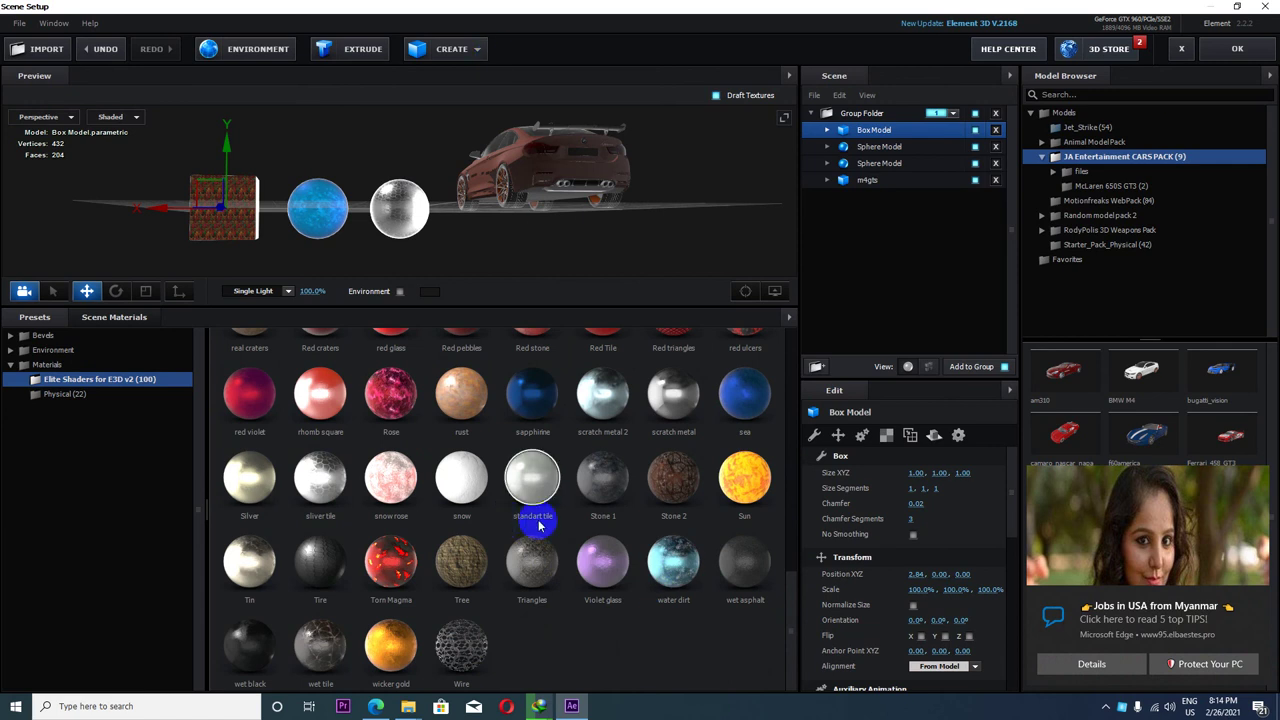
{"action": "scroll", "coordinate": [531, 510], "scroll_direction": "up", "scroll_amount": 5}
{"action": "scroll", "coordinate": [513, 497], "scroll_direction": "up", "scroll_amount": 5}
{"action": "scroll", "coordinate": [513, 497], "scroll_direction": "up", "scroll_amount": 3}
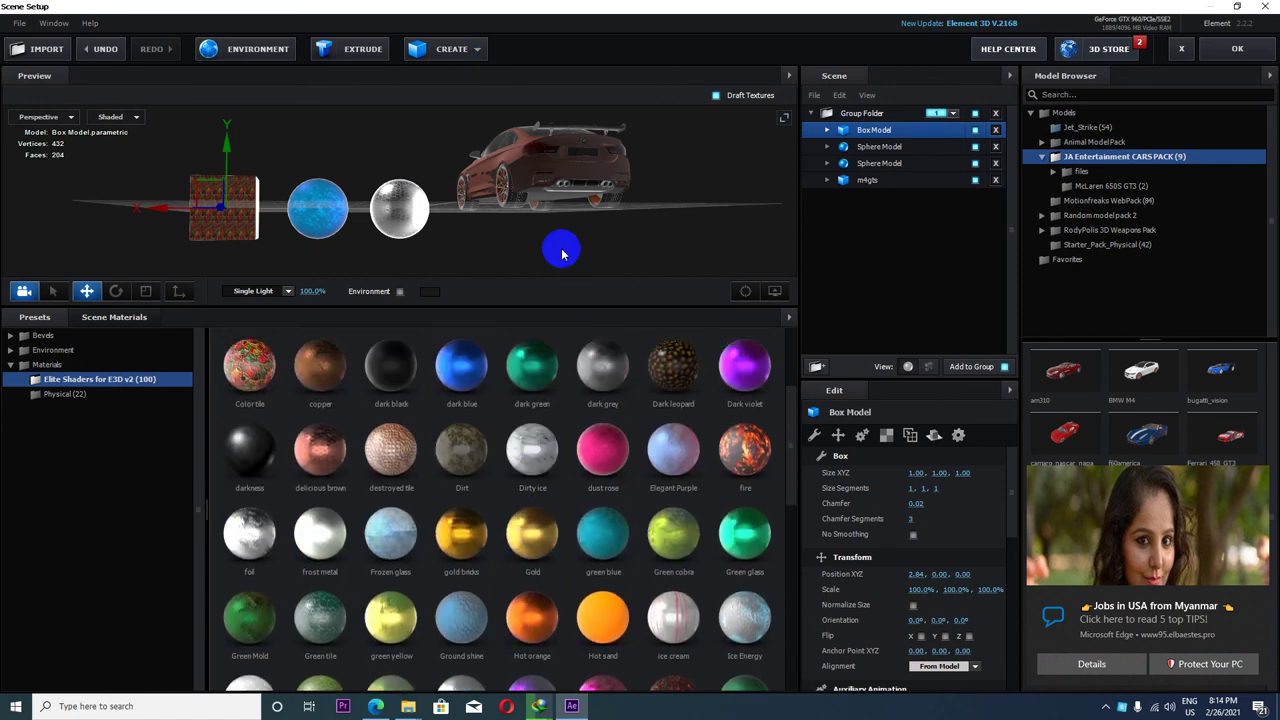
{"action": "left_click_drag", "start_coordinate": [495, 234], "coordinate": [630, 232]}
{"action": "left_click_drag", "start_coordinate": [381, 225], "coordinate": [432, 228]}
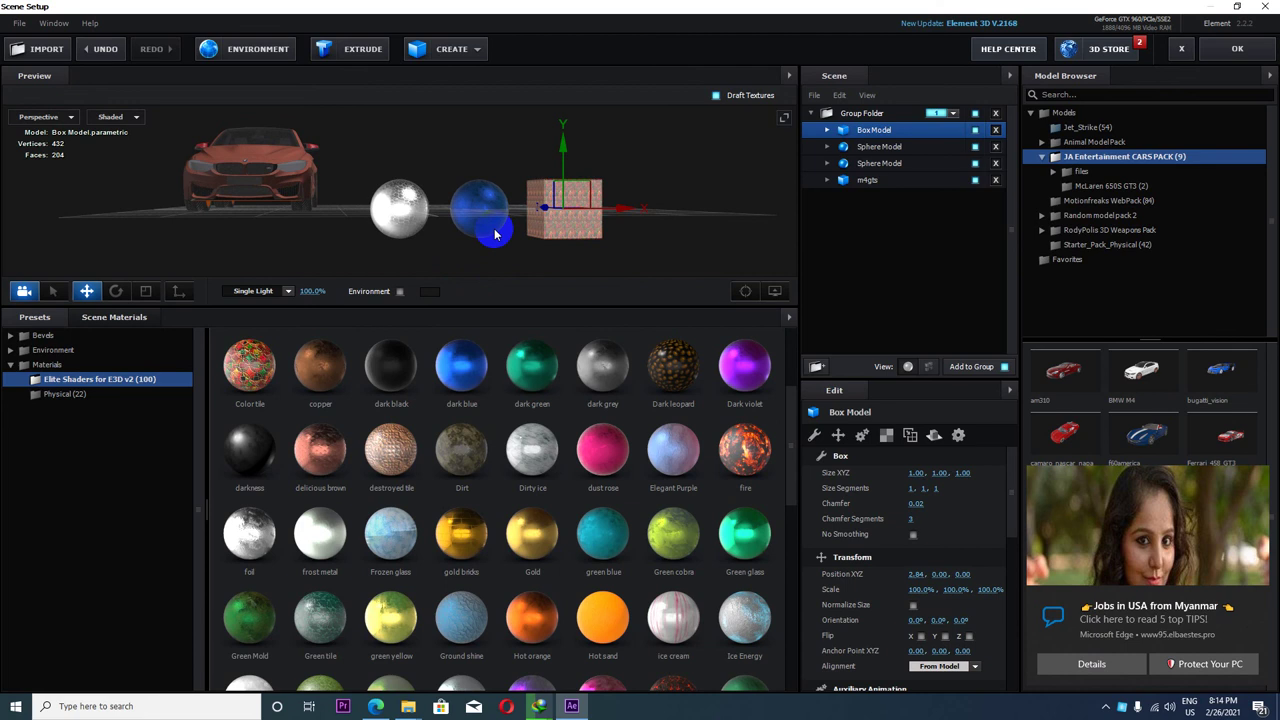
{"action": "left_click_drag", "start_coordinate": [506, 235], "coordinate": [501, 241]}
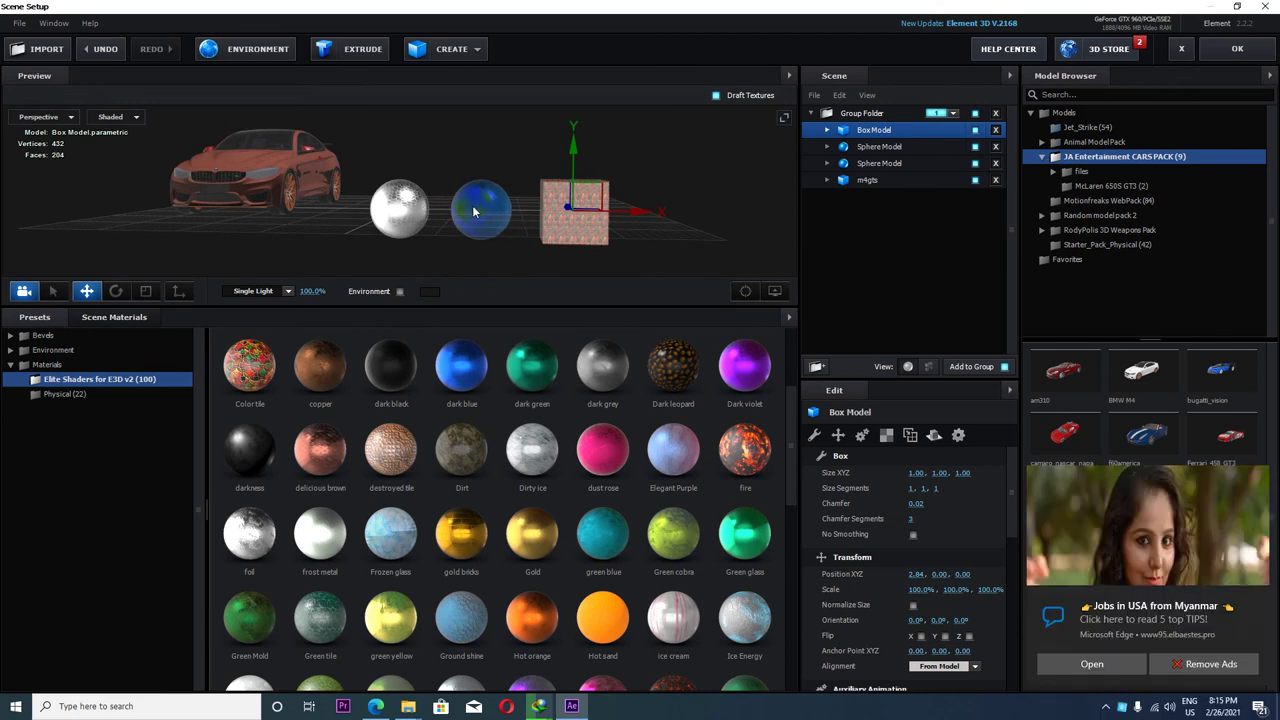
{"action": "left_click_drag", "start_coordinate": [475, 211], "coordinate": [549, 207]}
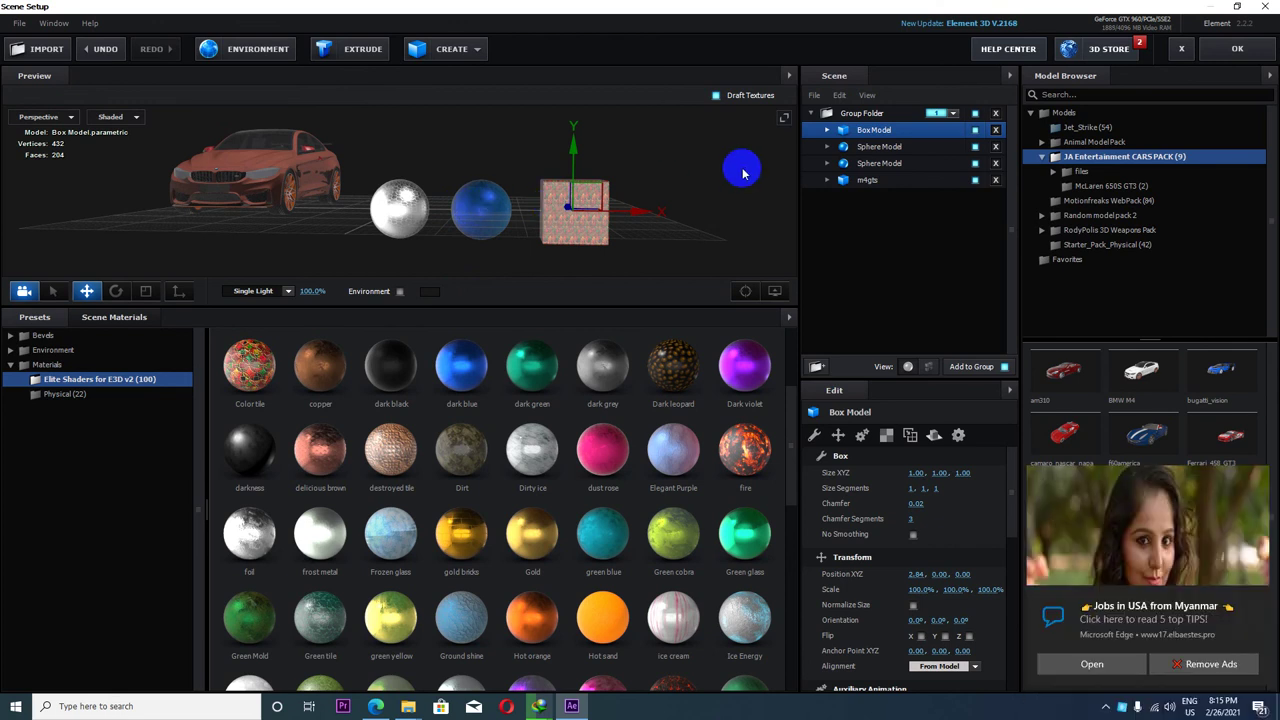
Step: Accept the Element 3D scene setup and minimize After Effects to the desktop
{"action": "left_click", "coordinate": [1246, 48]}
{"action": "left_click", "coordinate": [1205, 10]}
{"action": "left_click", "coordinate": [432, 358]}
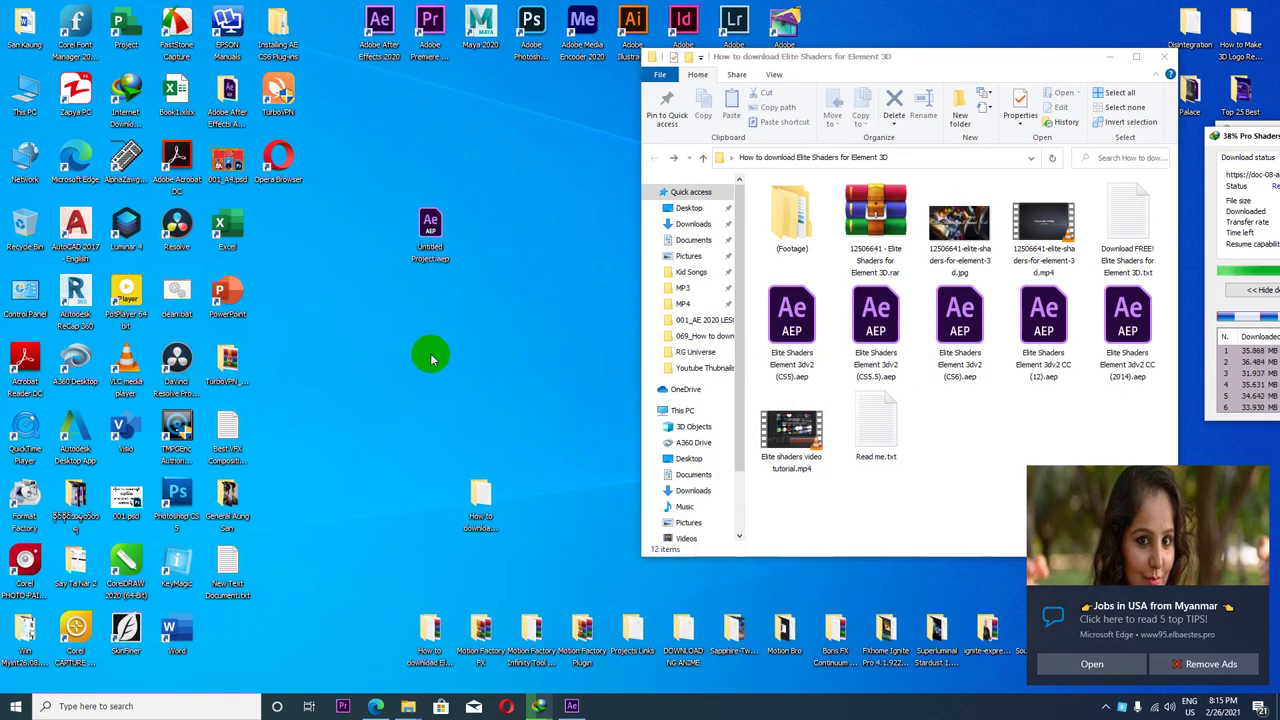